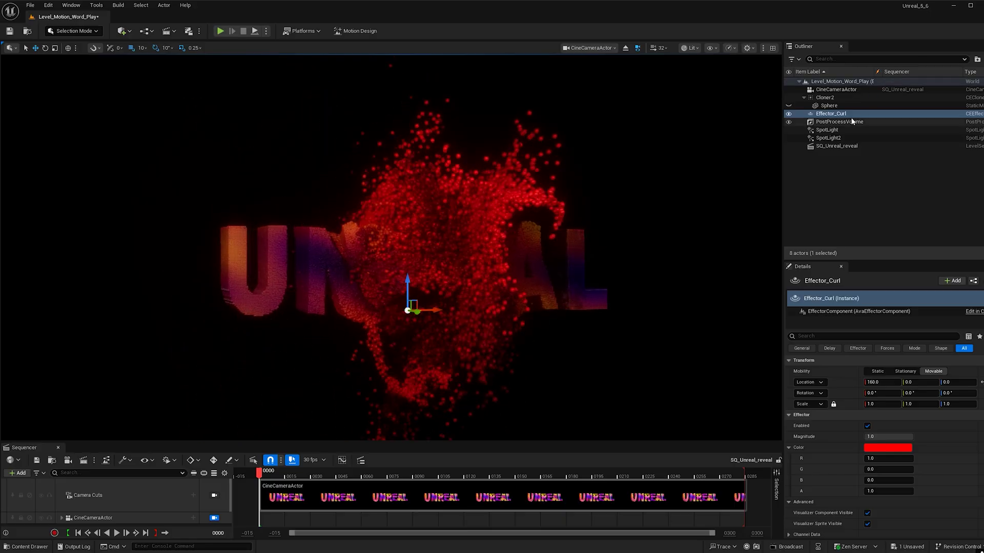
Step: Delete Effector_Curl, Cloner2 and the leftover Sphere from the level
{"action": "key", "text": "Delete"}
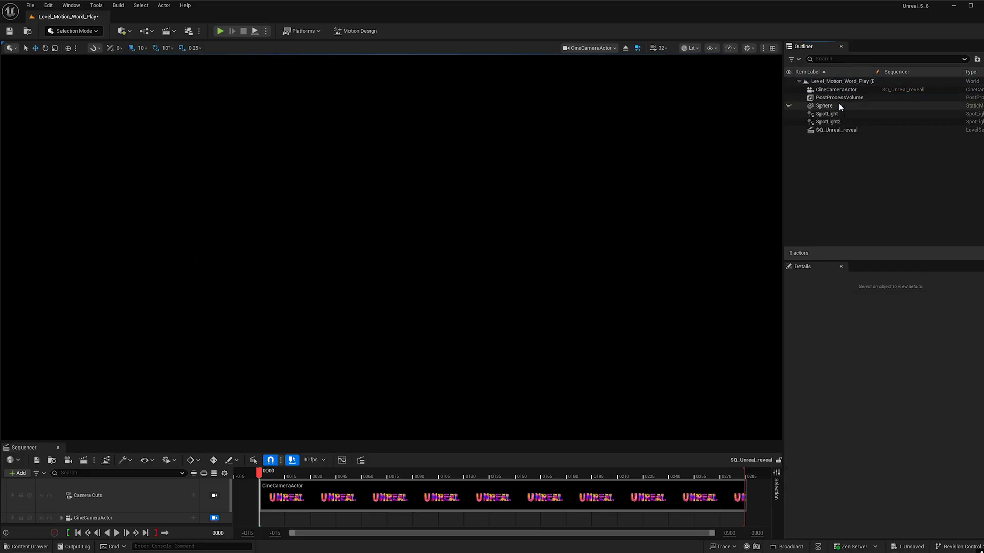
{"action": "left_click", "coordinate": [825, 105]}
{"action": "key", "text": "Delete"}
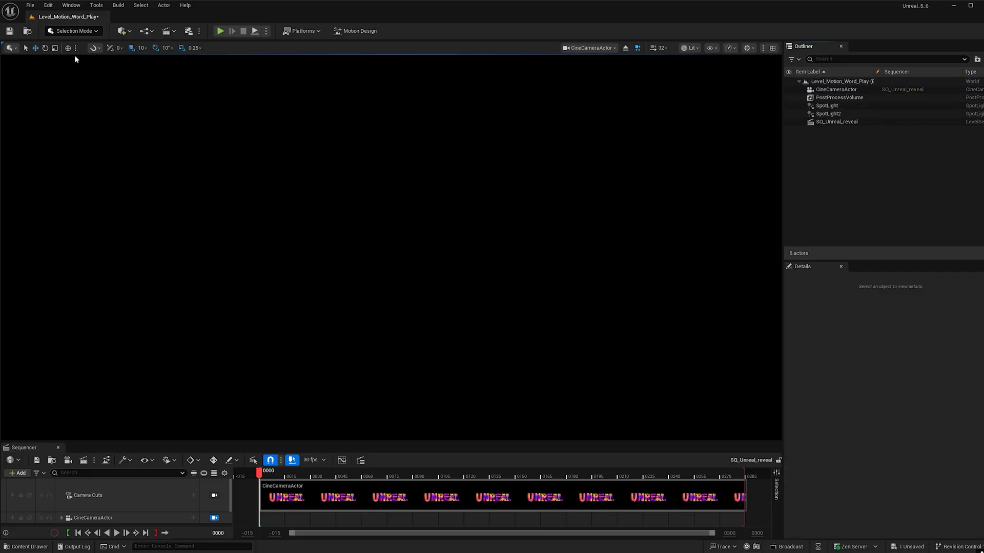
Step: Switch the editor to Motion Design mode
{"action": "left_click", "coordinate": [79, 33]}
{"action": "left_click", "coordinate": [97, 110]}
{"action": "left_click", "coordinate": [49, 5]}
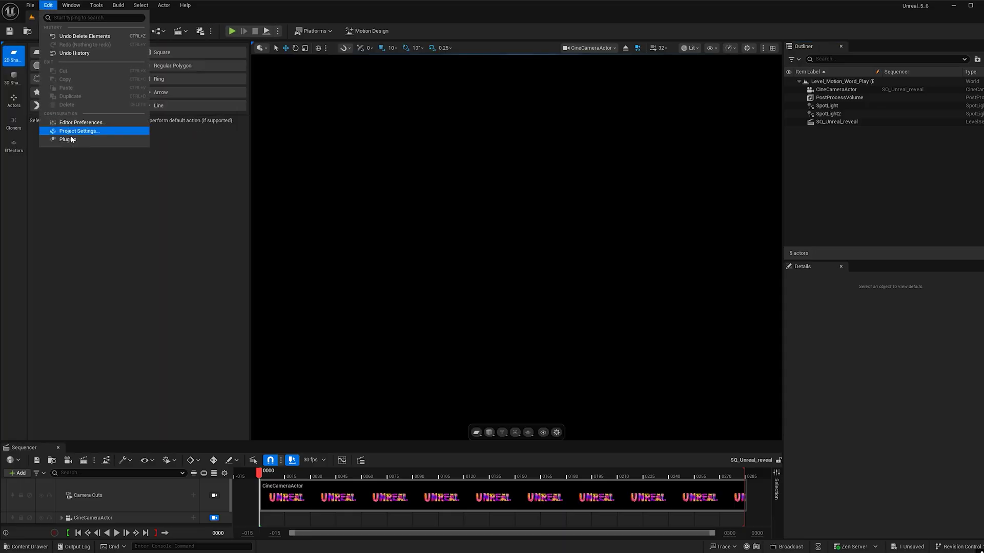
{"action": "left_click", "coordinate": [89, 191]}
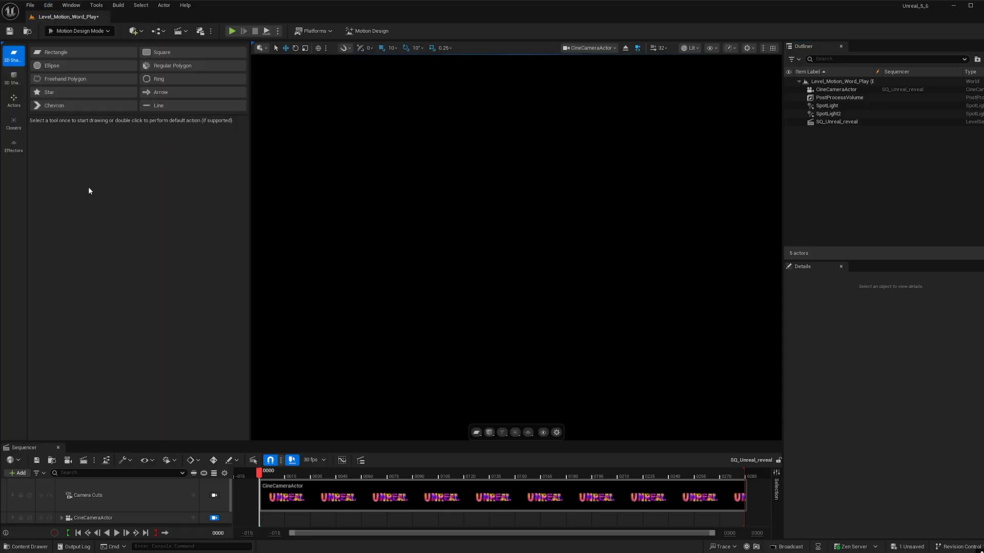
Step: Add a Grid cloner to the level from the Cloners menu
{"action": "left_click", "coordinate": [14, 123]}
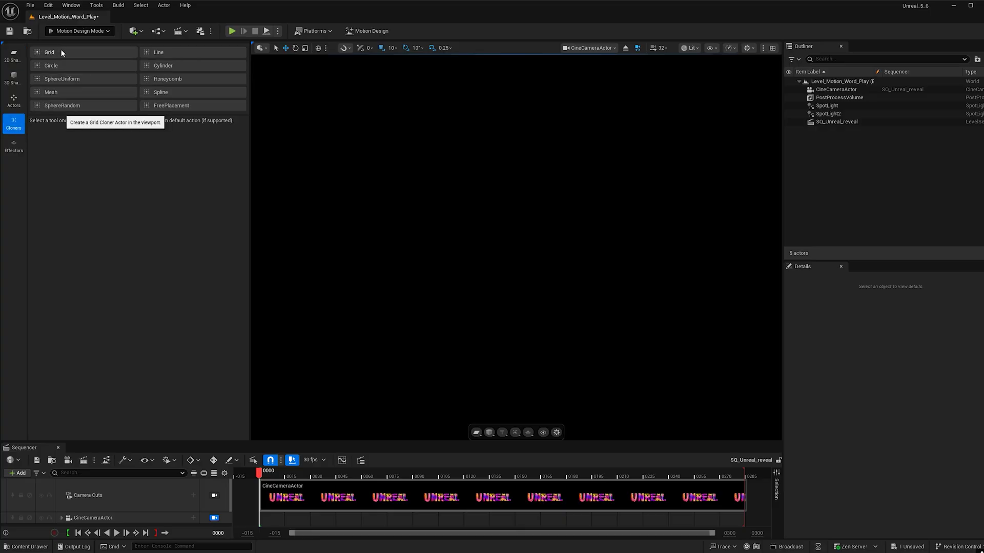
{"action": "left_click", "coordinate": [49, 52]}
{"action": "left_click", "coordinate": [517, 229]}
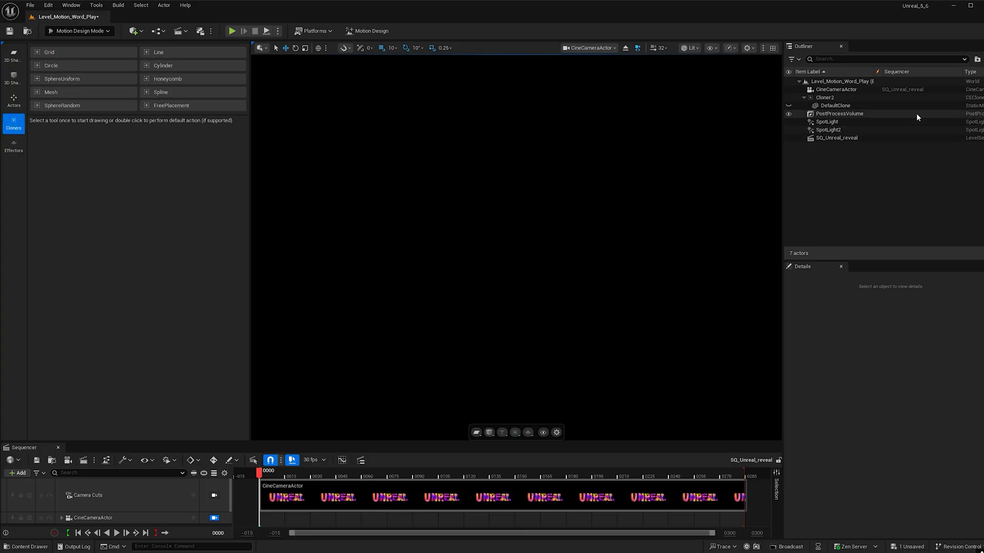
Step: Reset Cloner2's location and rotation to the origin and frame it in the viewport
{"action": "left_click", "coordinate": [877, 97]}
{"action": "left_click", "coordinate": [975, 381]}
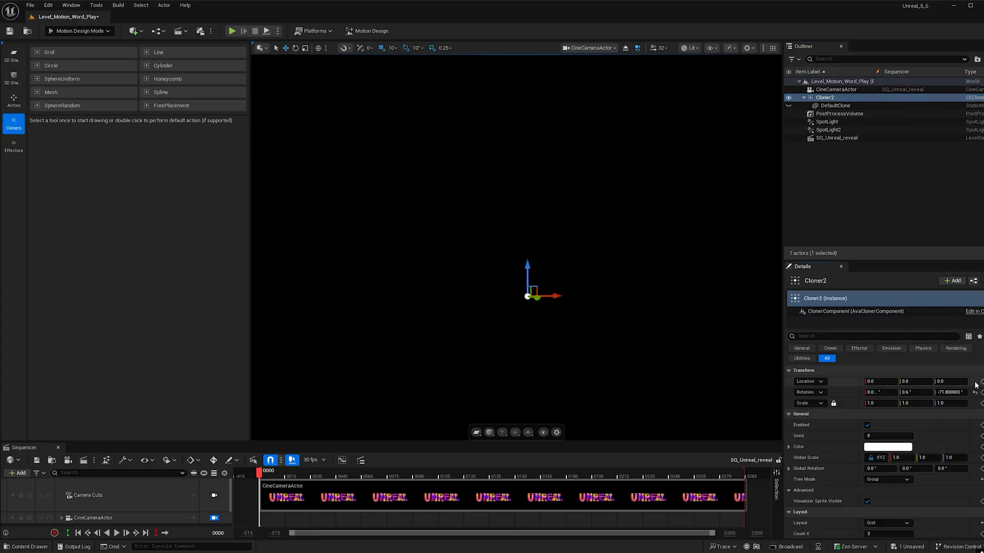
{"action": "left_click", "coordinate": [975, 392]}
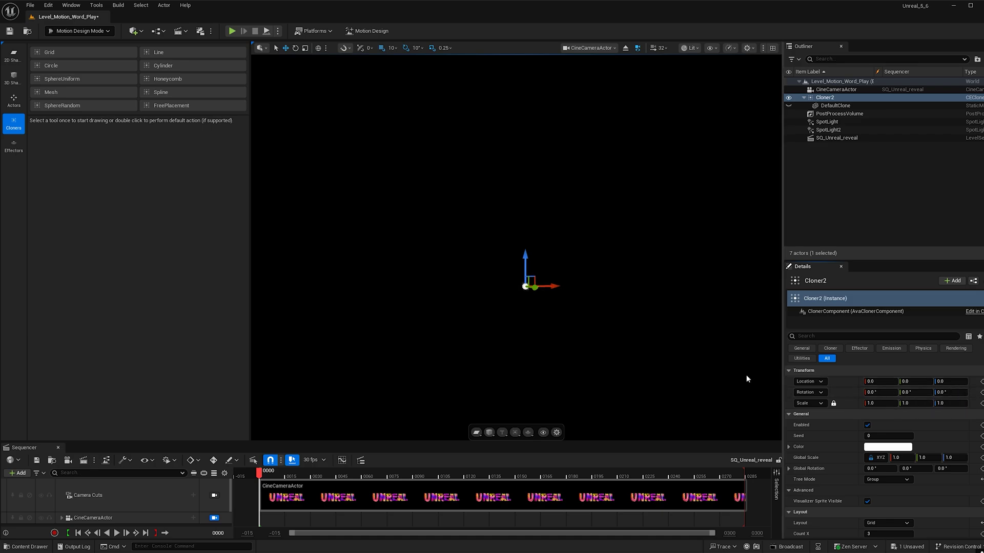
{"action": "key", "text": "f"}
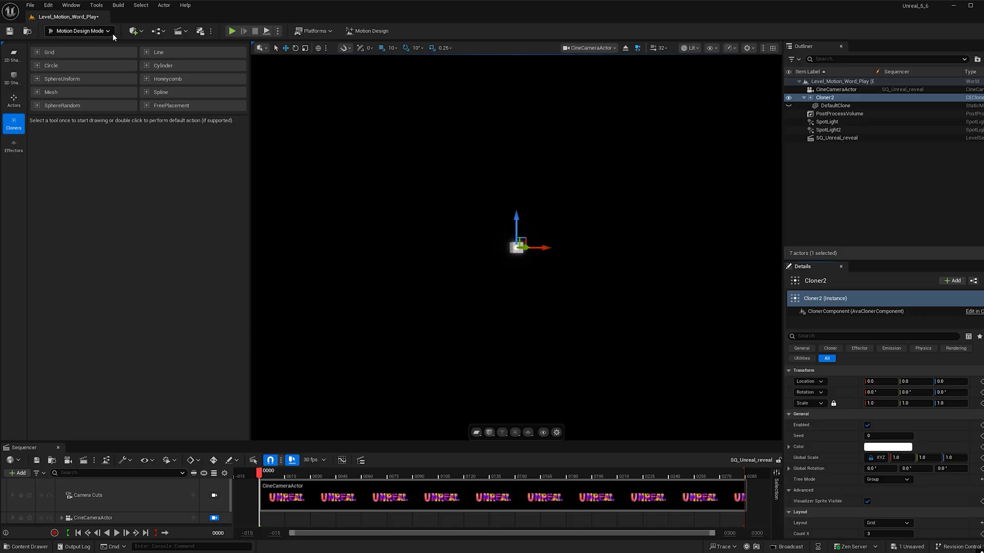
Step: Make a new Movable Sphere Cloner2's clone in place of the DefaultClone cube
{"action": "left_click", "coordinate": [138, 31]}
{"action": "mouse_move", "coordinate": [169, 125]}
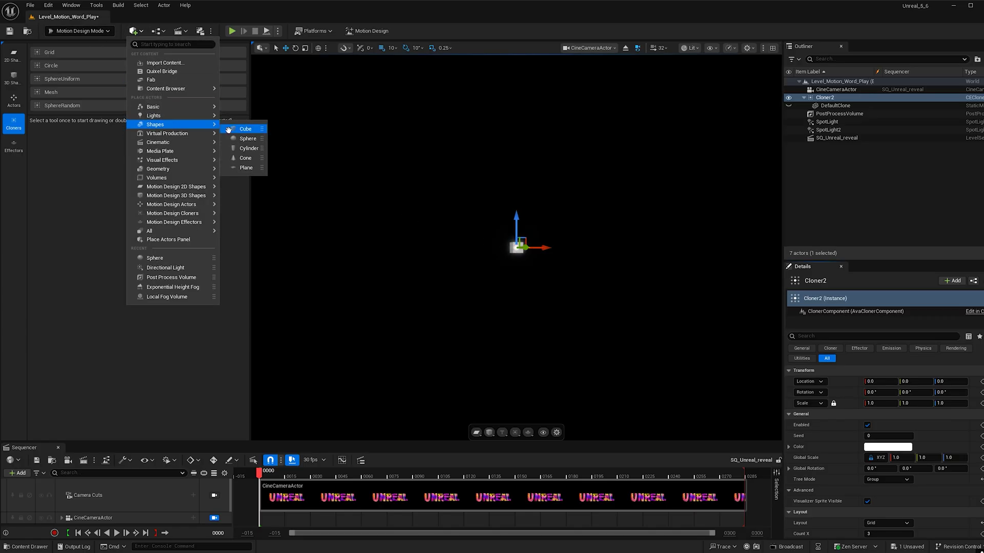
{"action": "left_click", "coordinate": [248, 139]}
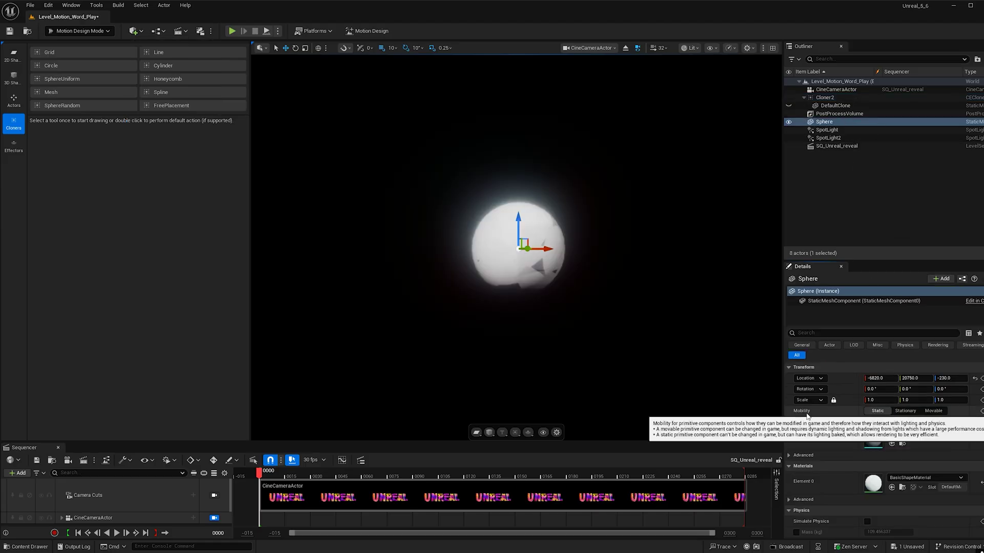
{"action": "left_click", "coordinate": [931, 410]}
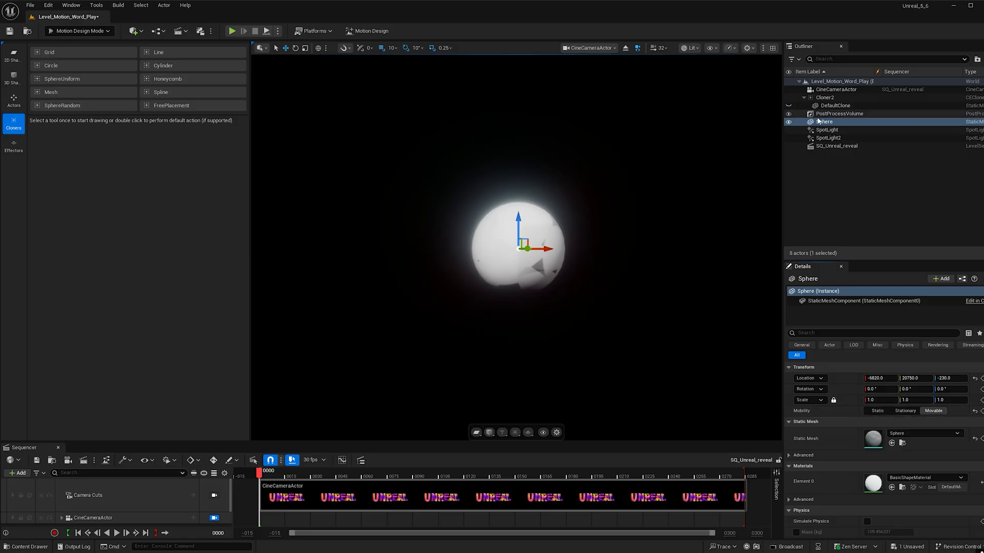
{"action": "left_click_drag", "start_coordinate": [820, 124], "coordinate": [833, 106]}
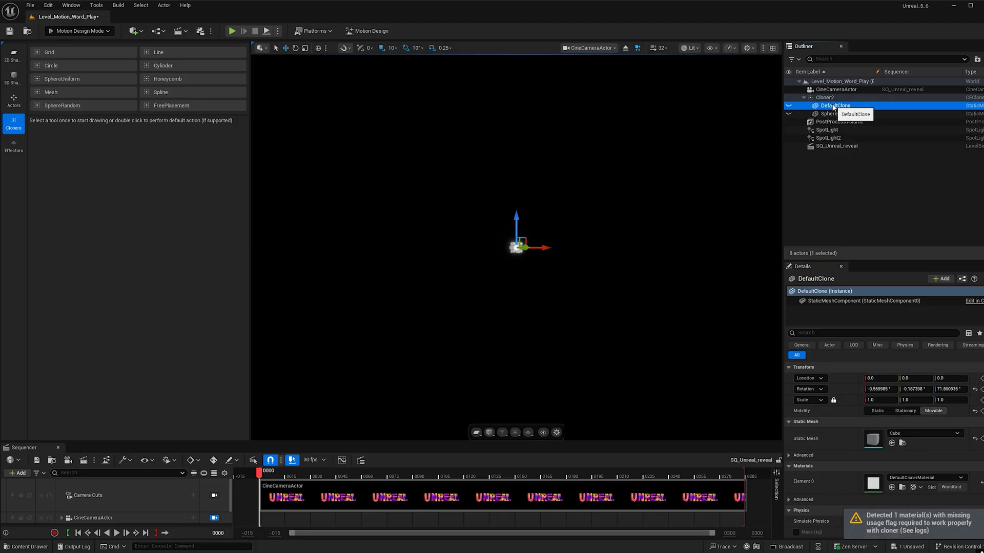
{"action": "left_click", "coordinate": [501, 305]}
{"action": "left_click", "coordinate": [838, 100]}
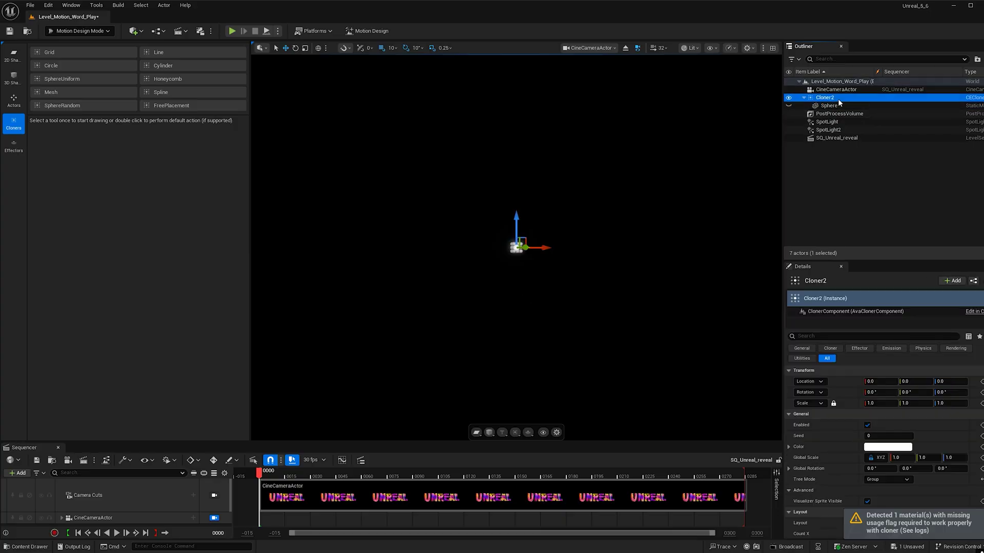
Step: Set the grid layout counts to X 300, Y 100 and Z 100
{"action": "left_click", "coordinate": [791, 414]}
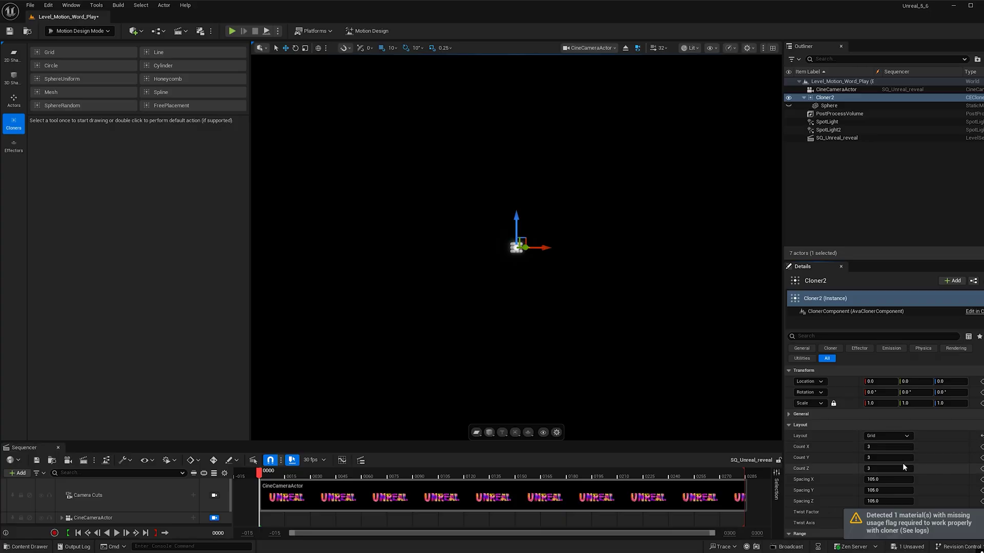
{"action": "left_click", "coordinate": [894, 447]}
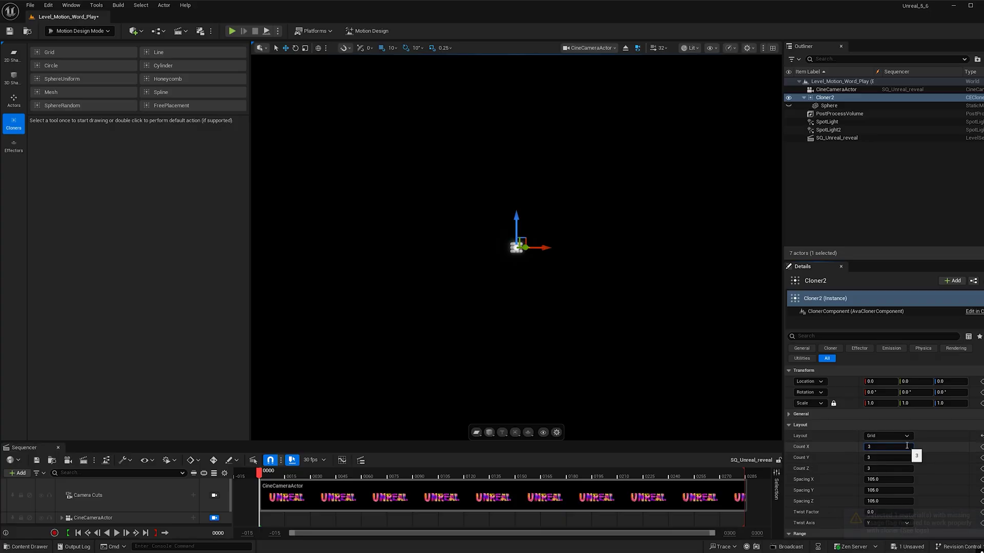
{"action": "type", "text": "300"}
{"action": "key", "text": "Tab"}
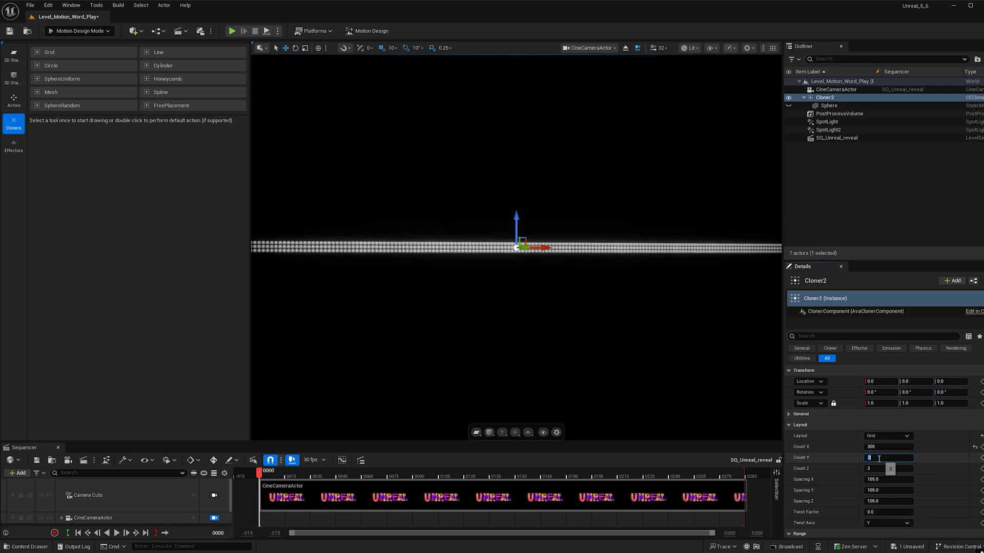
{"action": "type", "text": "100"}
{"action": "key", "text": "Return"}
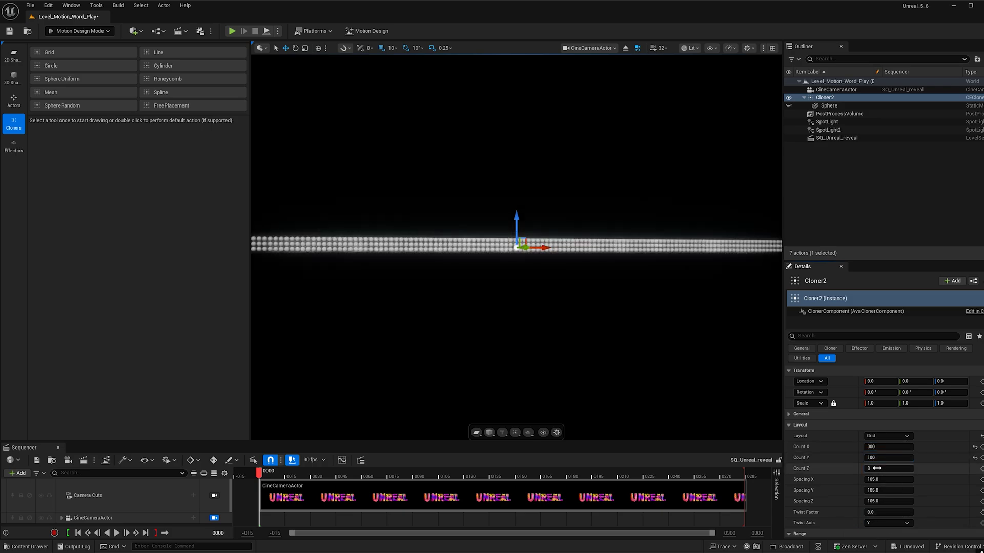
{"action": "left_click", "coordinate": [884, 468]}
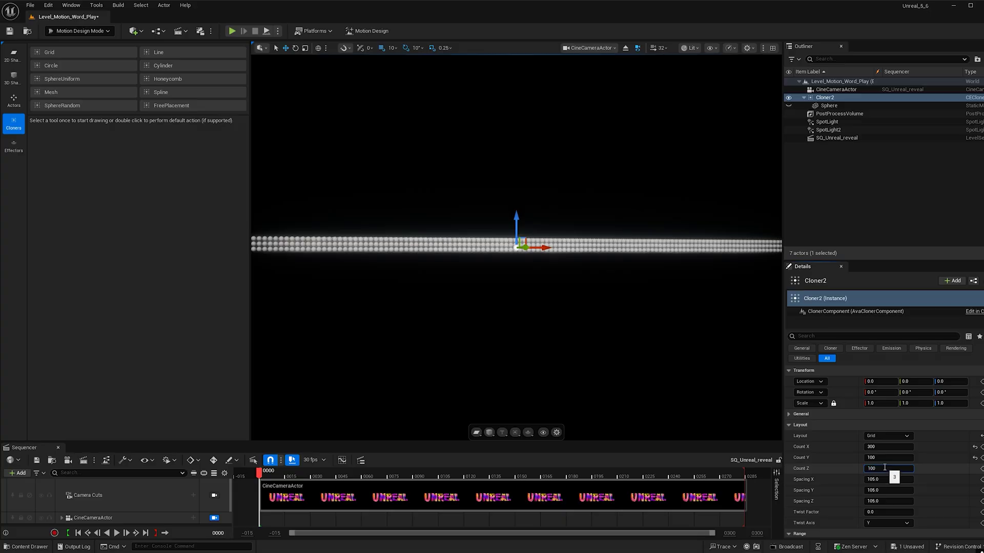
{"action": "type", "text": "100"}
{"action": "key", "text": "Return"}
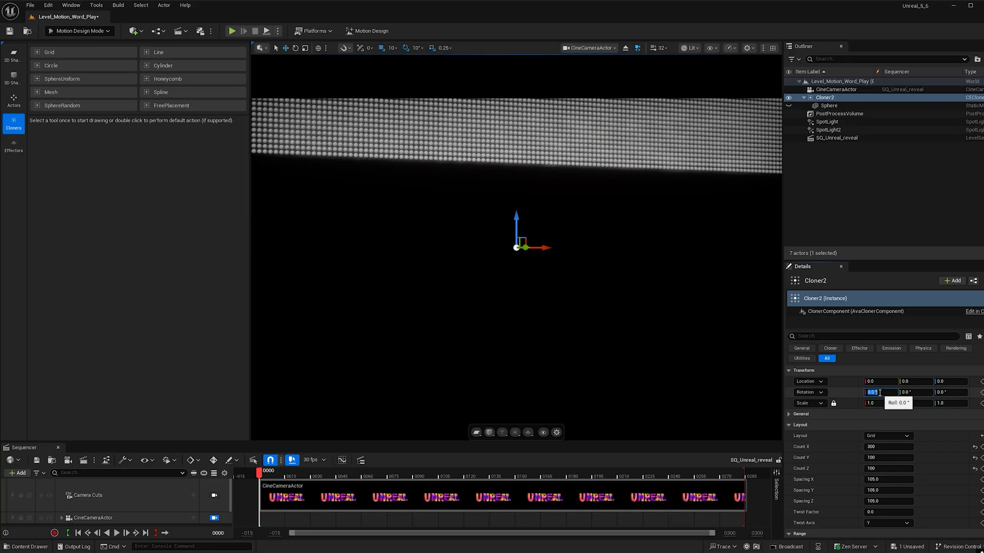
Step: Roll the cloner 90° so the grid stands upright, and zoom out to view it
{"action": "left_click", "coordinate": [879, 393]}
{"action": "type", "text": "90"}
{"action": "key", "text": "Return"}
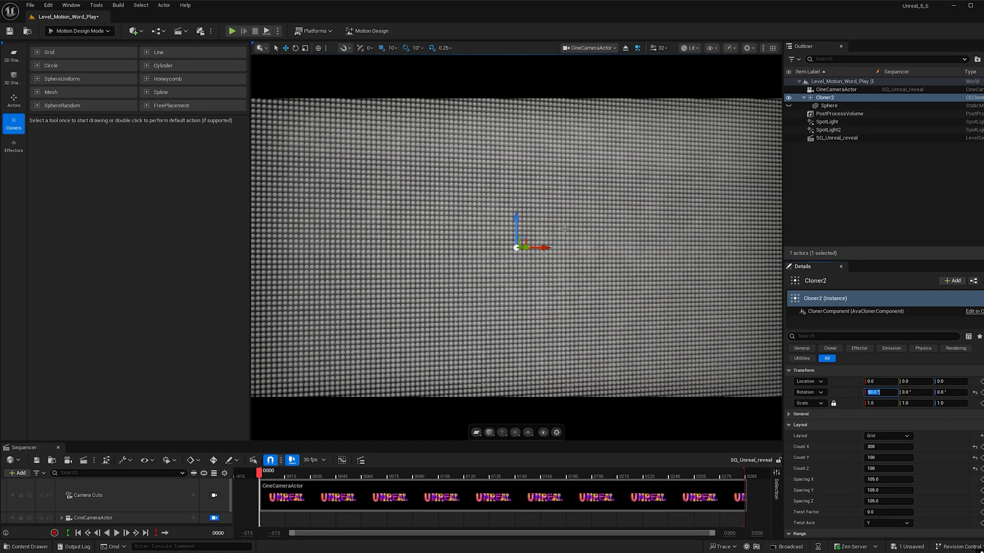
{"action": "scroll", "coordinate": [516, 247], "scroll_direction": "down", "scroll_amount": 10}
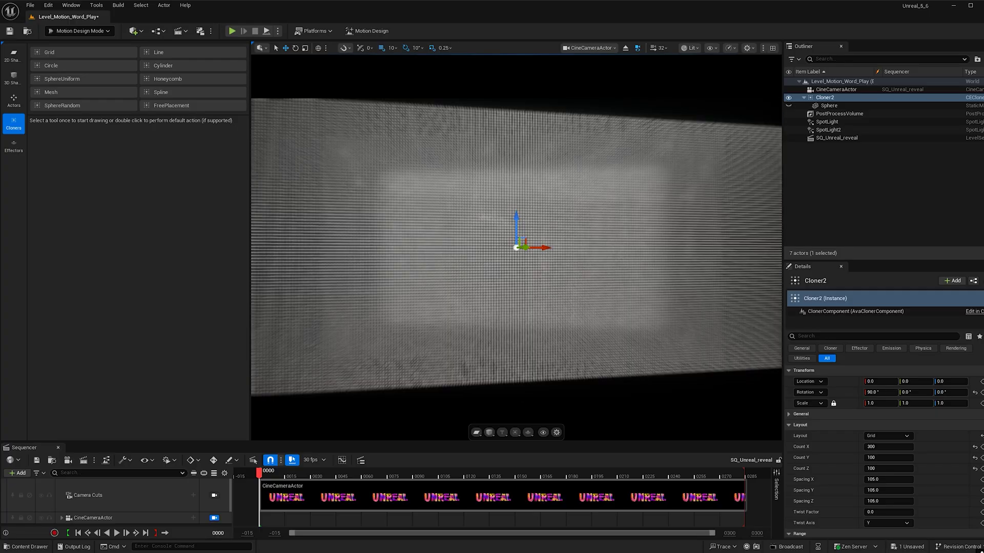
{"action": "scroll", "coordinate": [656, 408], "scroll_direction": "down", "scroll_amount": 4}
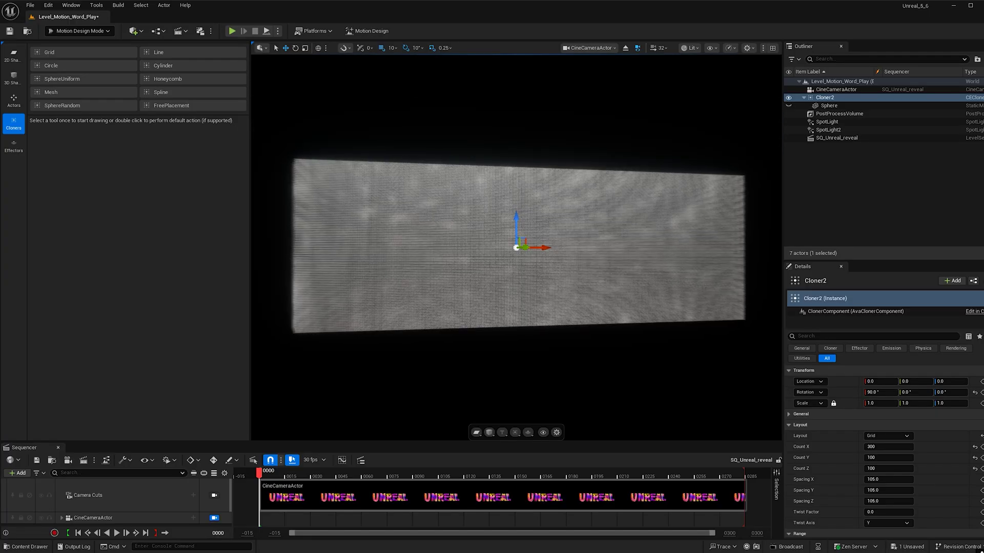
{"action": "scroll", "coordinate": [759, 405], "scroll_direction": "down", "scroll_amount": 2}
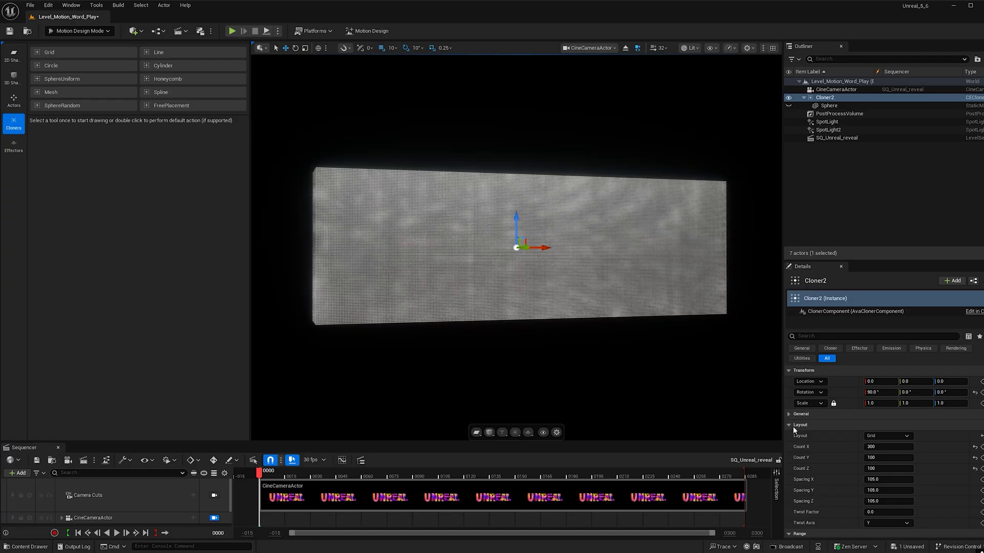
Step: Expand the constraint options and select Unreal_black_white in the Textures folder
{"action": "left_click", "coordinate": [788, 425]}
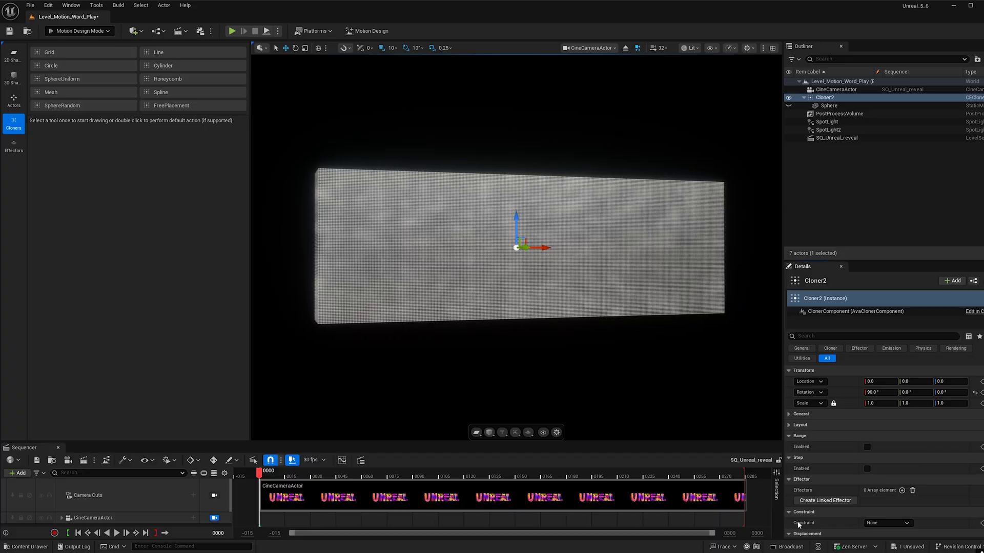
{"action": "left_click", "coordinate": [874, 523]}
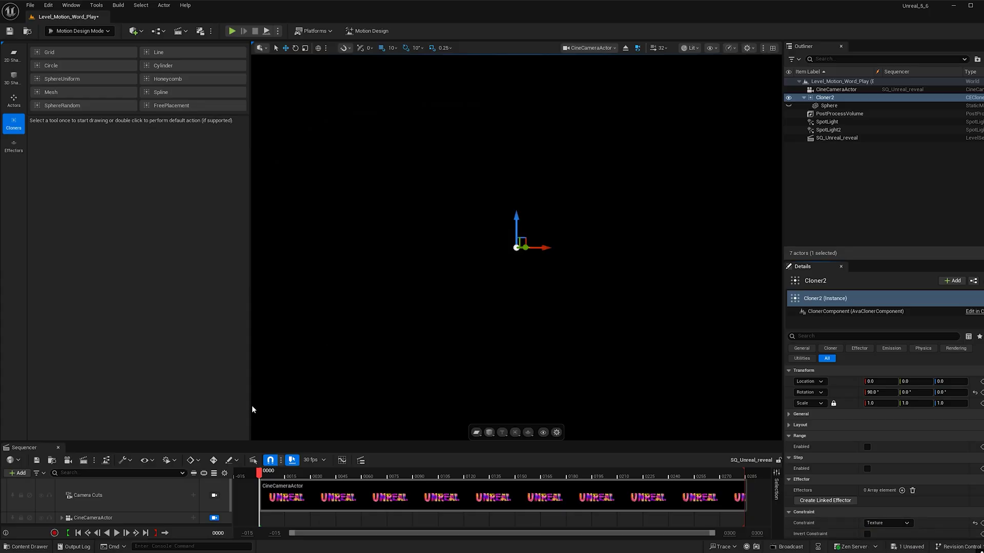
{"action": "key", "text": "ctrl+space"}
{"action": "scroll", "coordinate": [46, 493], "scroll_direction": "down", "scroll_amount": 3}
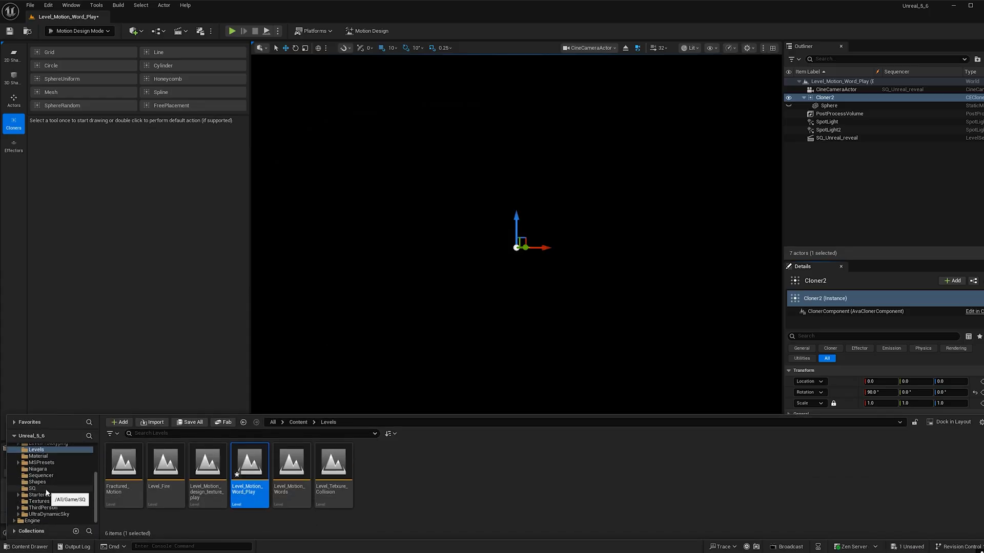
{"action": "left_click", "coordinate": [39, 501]}
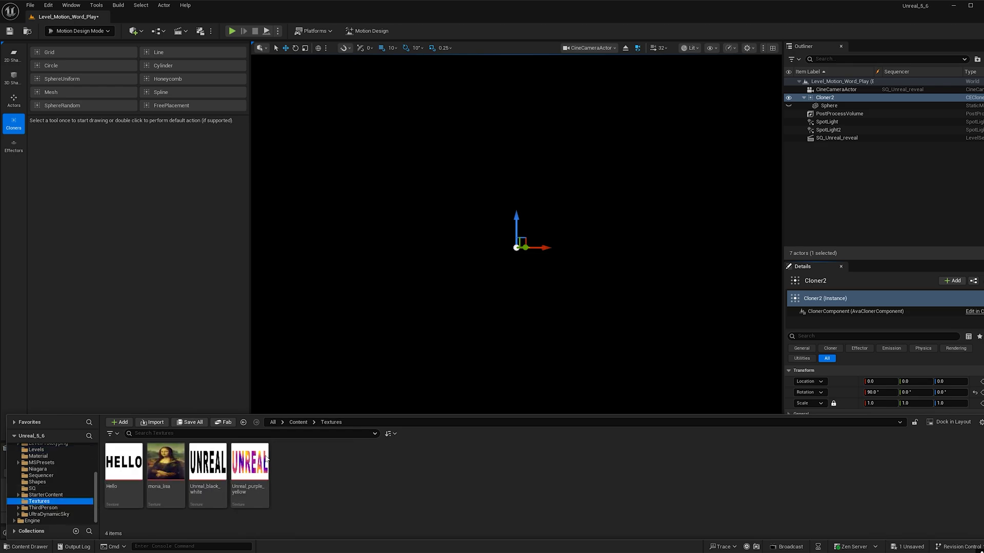
{"action": "left_click", "coordinate": [258, 463]}
{"action": "left_click", "coordinate": [207, 468]}
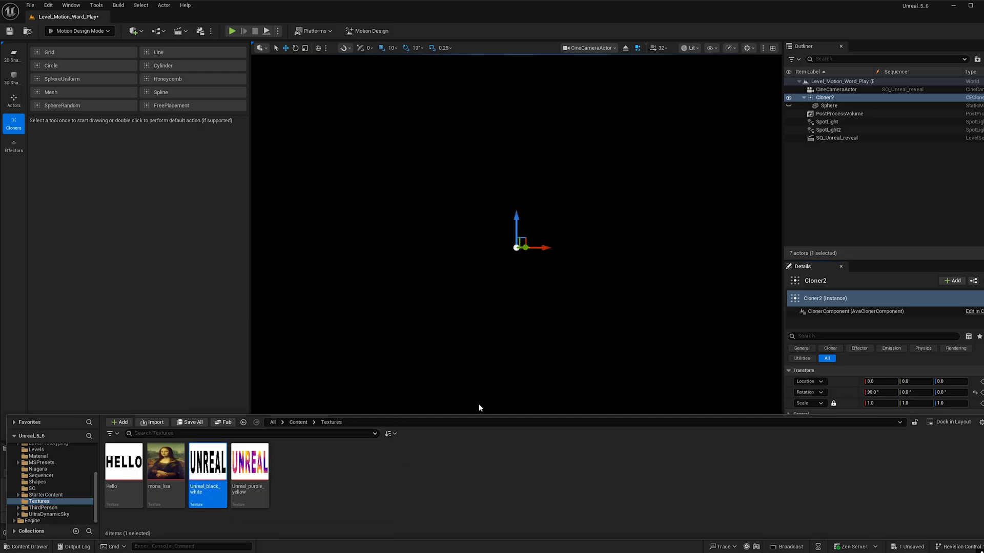
{"action": "left_click", "coordinate": [912, 328]}
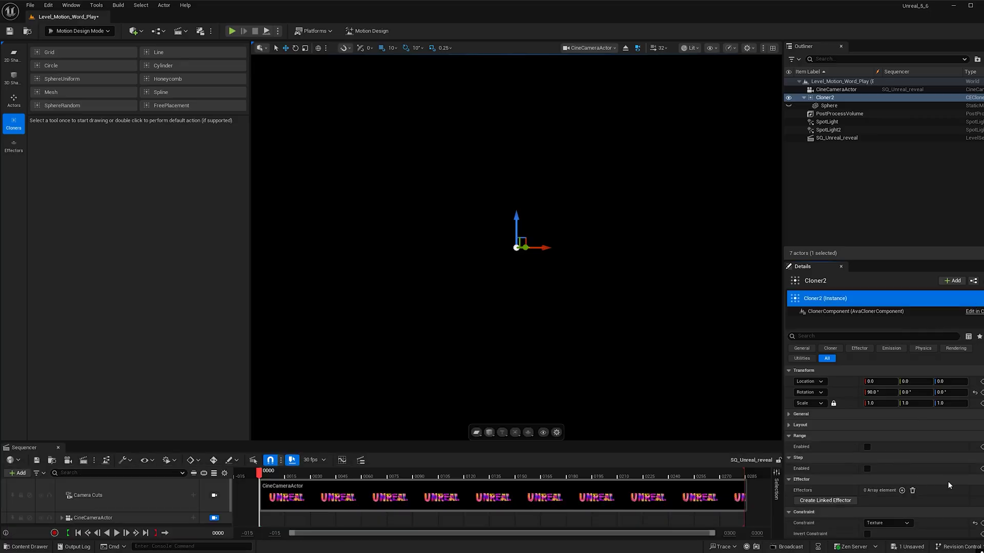
Step: Assign Unreal_black_white as the Constraint Texture Asset and enable Invert Constraint
{"action": "scroll", "coordinate": [948, 481], "scroll_direction": "down", "scroll_amount": 2}
{"action": "left_click", "coordinate": [892, 504]}
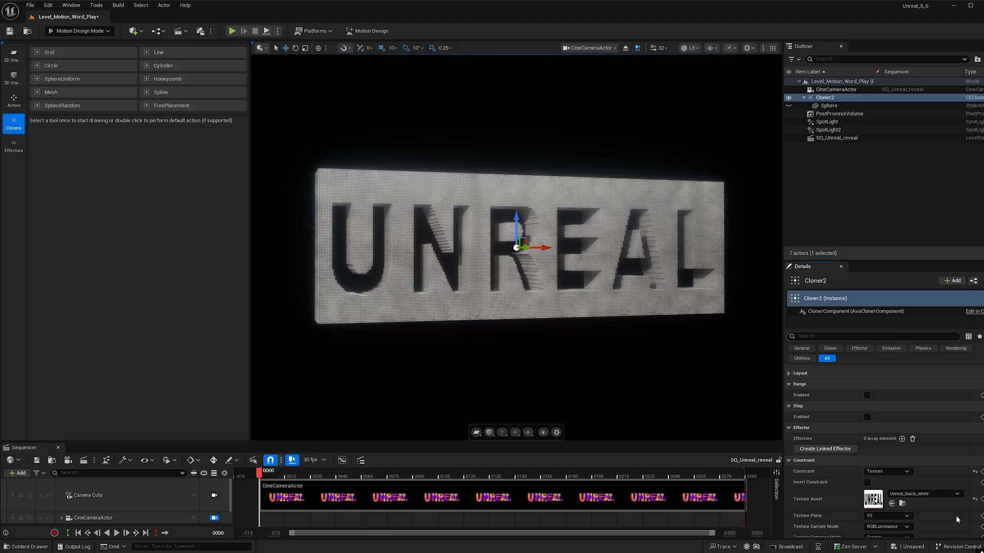
{"action": "left_click", "coordinate": [867, 483]}
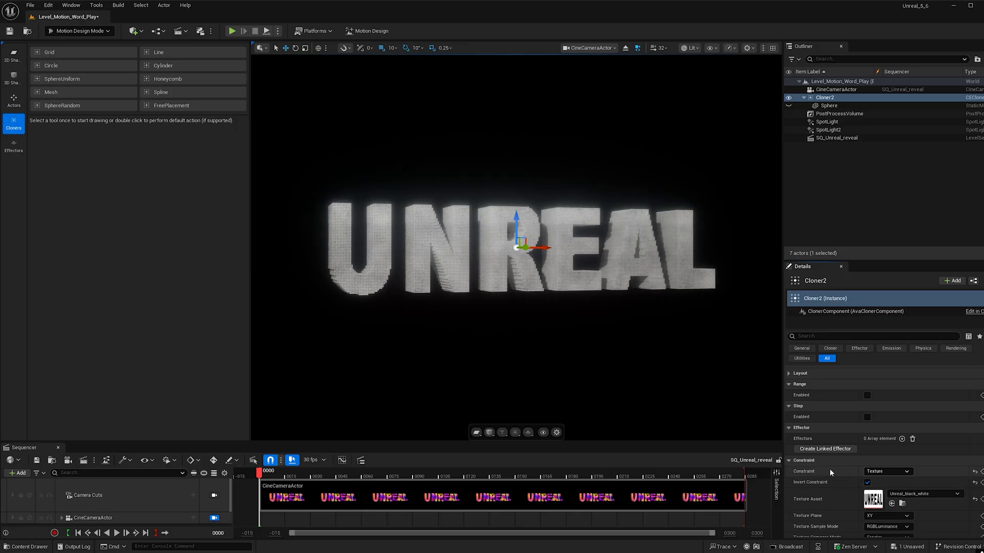
Step: Enable Texture on Cloner2 with the Texture Provider set to Custom
{"action": "left_click", "coordinate": [788, 461]}
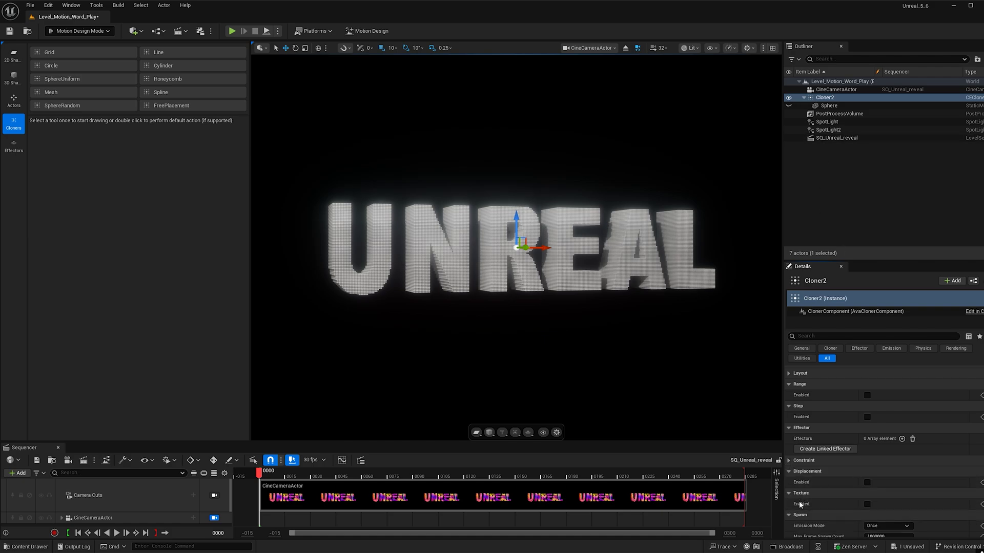
{"action": "left_click", "coordinate": [866, 504]}
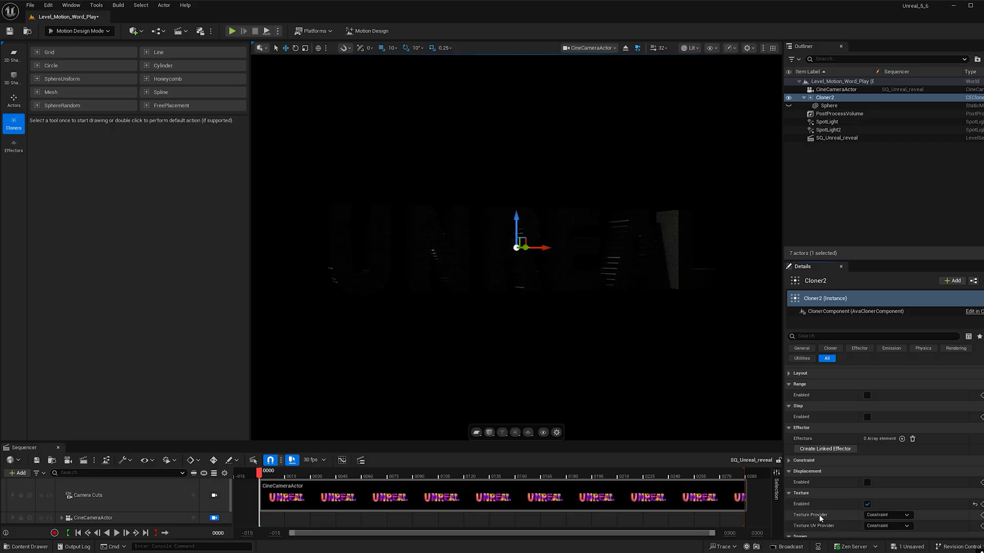
{"action": "left_click", "coordinate": [881, 515]}
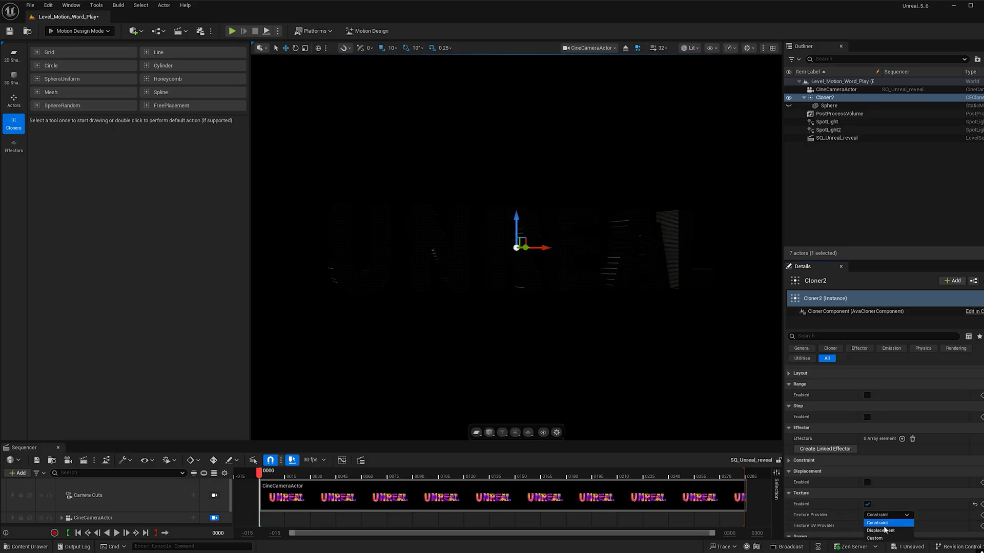
{"action": "left_click", "coordinate": [886, 537]}
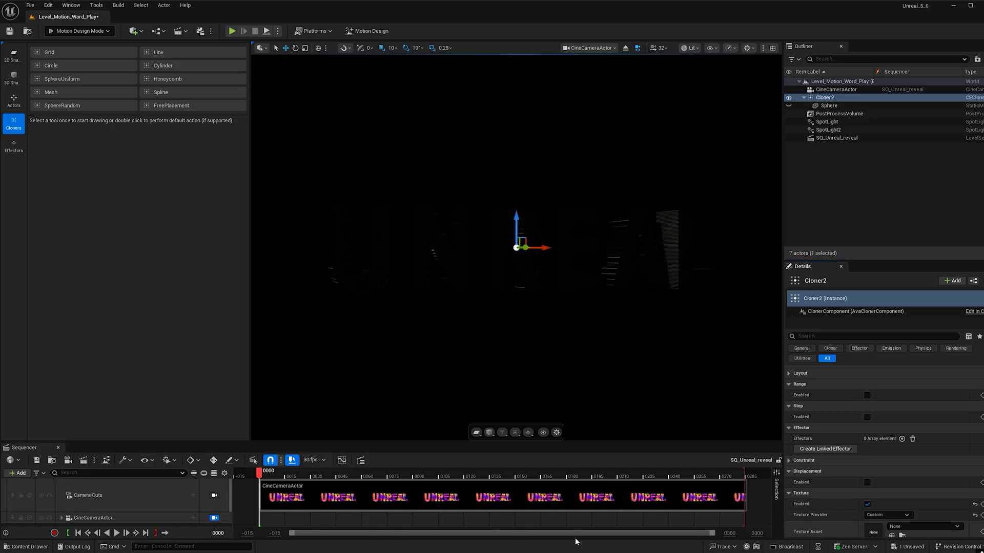
Step: Select the Unreal_purple_yellow texture in the Content Drawer, then reselect Cloner2
{"action": "key", "text": "ctrl+space"}
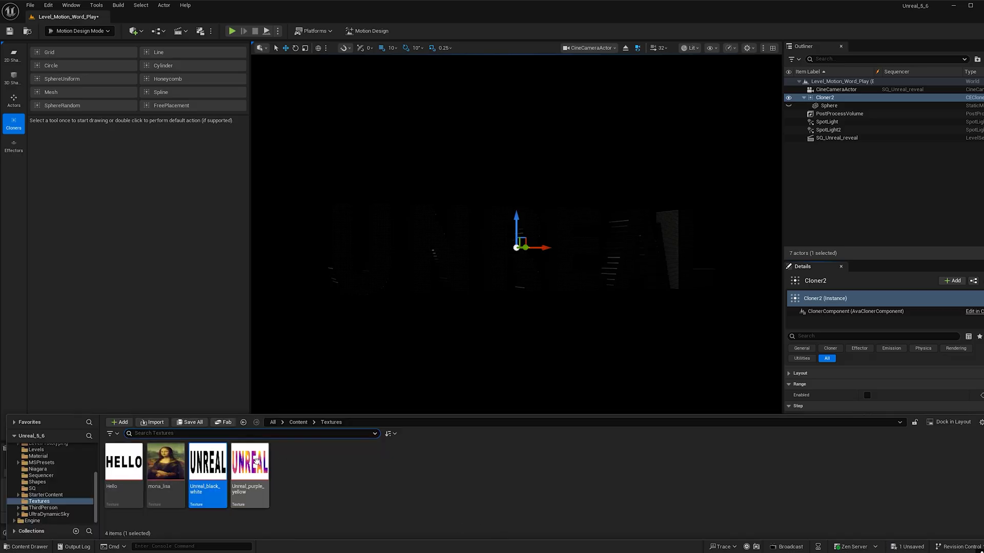
{"action": "left_click", "coordinate": [251, 469]}
{"action": "left_click", "coordinate": [904, 202]}
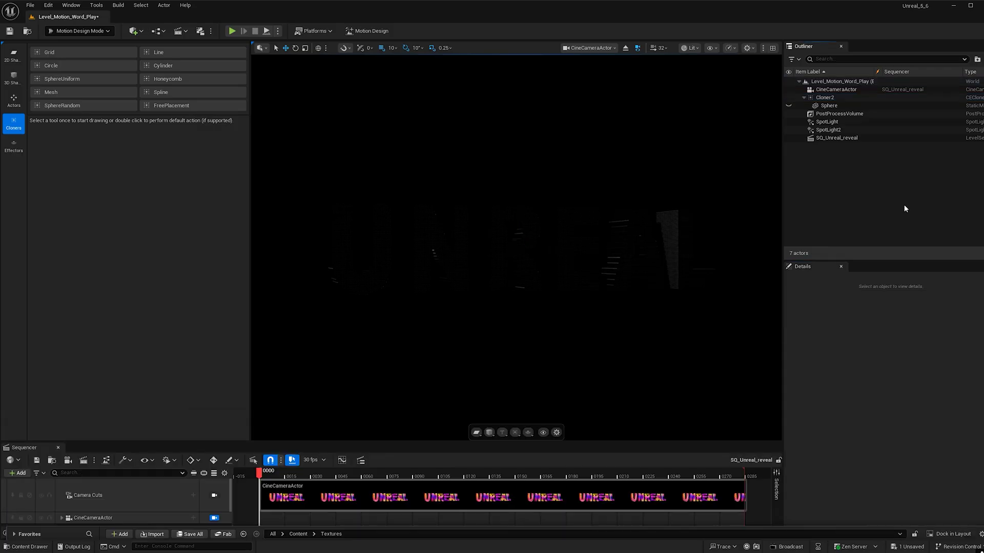
{"action": "left_click", "coordinate": [824, 97]}
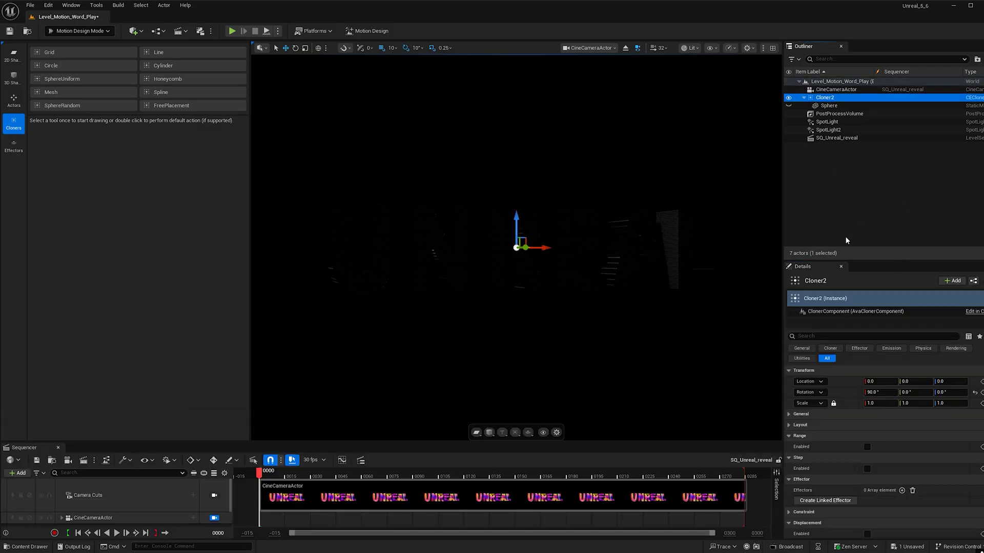
{"action": "scroll", "coordinate": [893, 494], "scroll_direction": "down", "scroll_amount": 3}
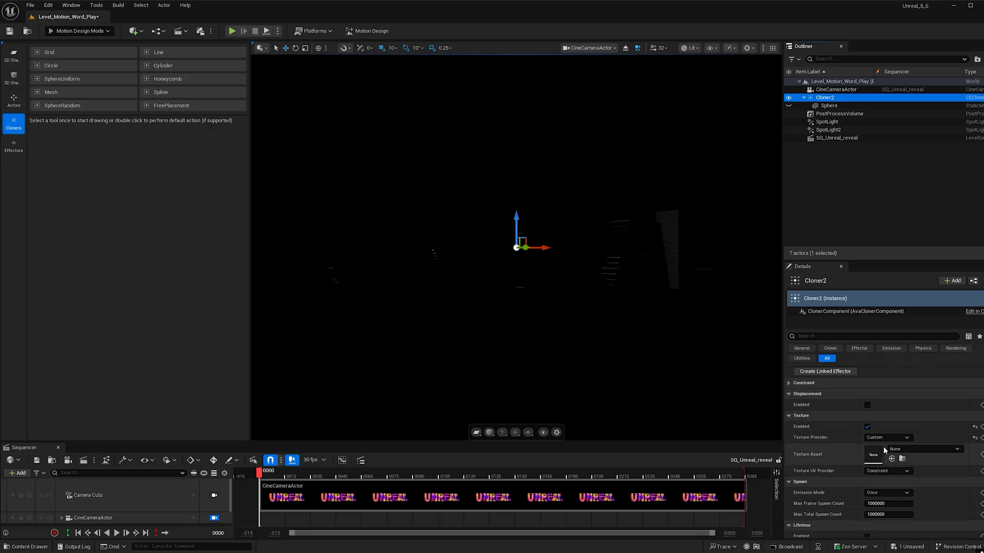
Step: Apply Unreal_purple_yellow as Cloner2's Texture Asset and create a linked effector
{"action": "left_click", "coordinate": [892, 459]}
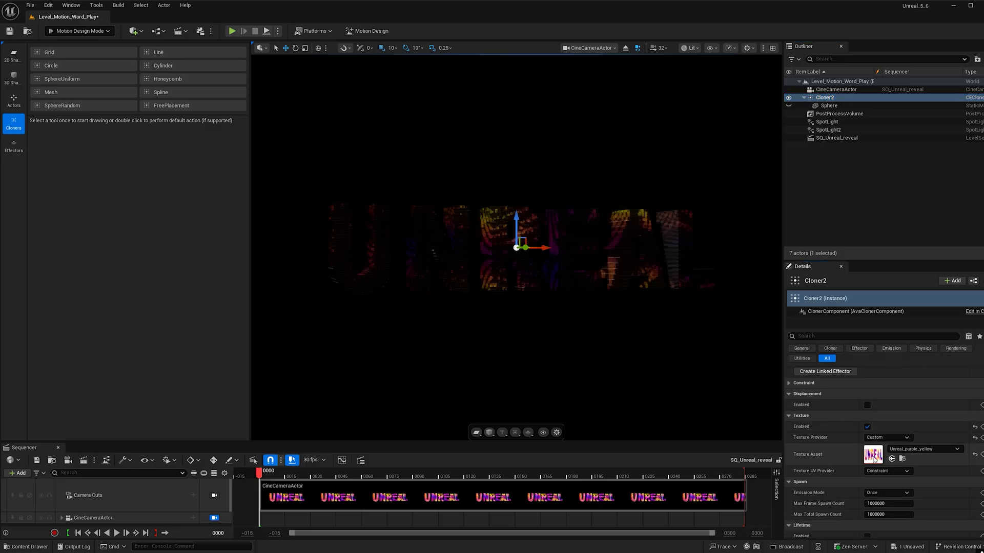
{"action": "left_click", "coordinate": [788, 415]}
{"action": "scroll", "coordinate": [822, 428], "scroll_direction": "down", "scroll_amount": 5}
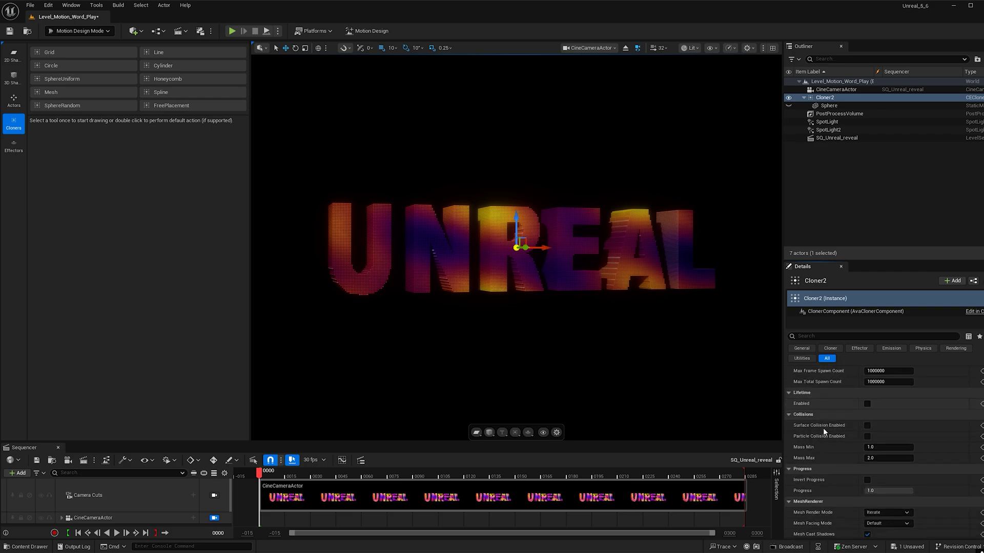
{"action": "scroll", "coordinate": [823, 428], "scroll_direction": "up", "scroll_amount": 3}
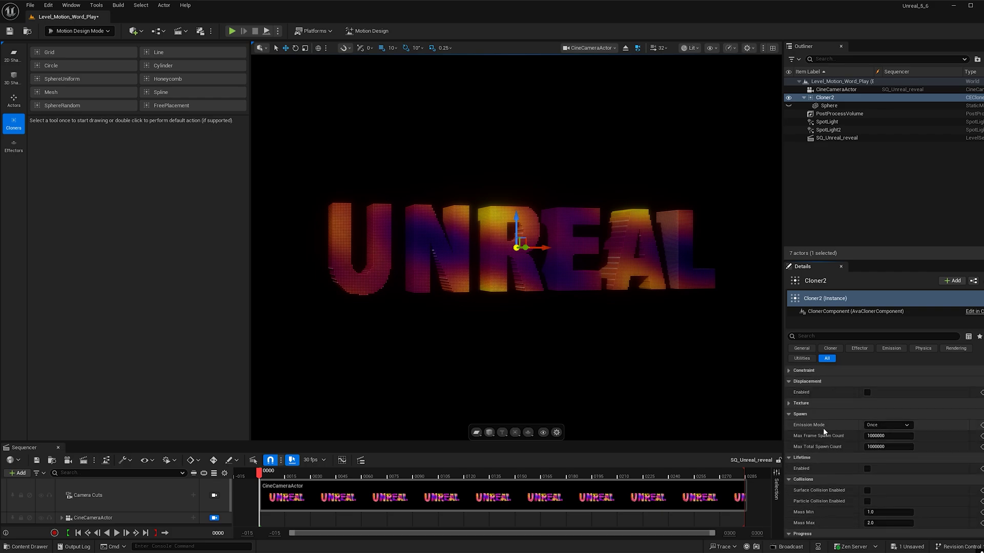
{"action": "scroll", "coordinate": [823, 429], "scroll_direction": "down", "scroll_amount": 5}
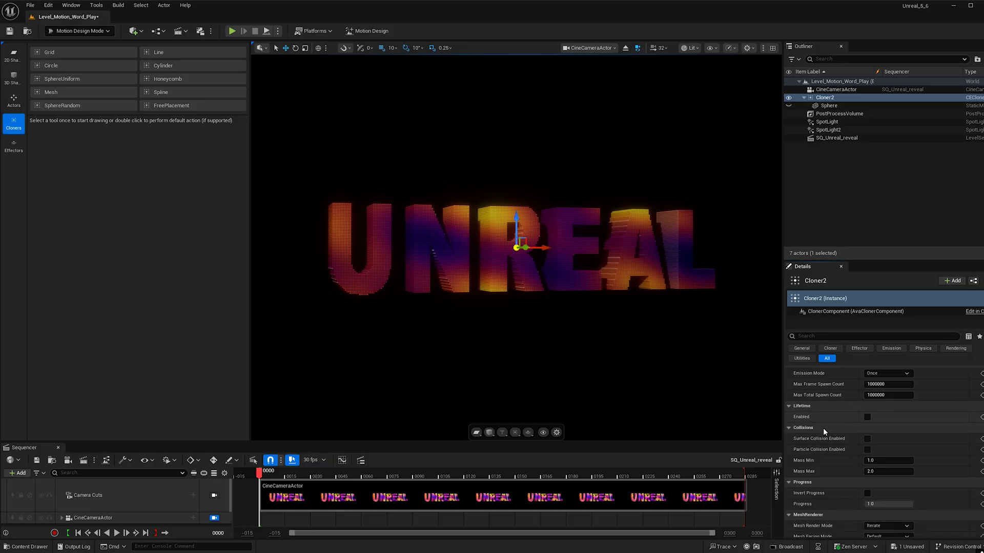
{"action": "scroll", "coordinate": [822, 428], "scroll_direction": "up", "scroll_amount": 5}
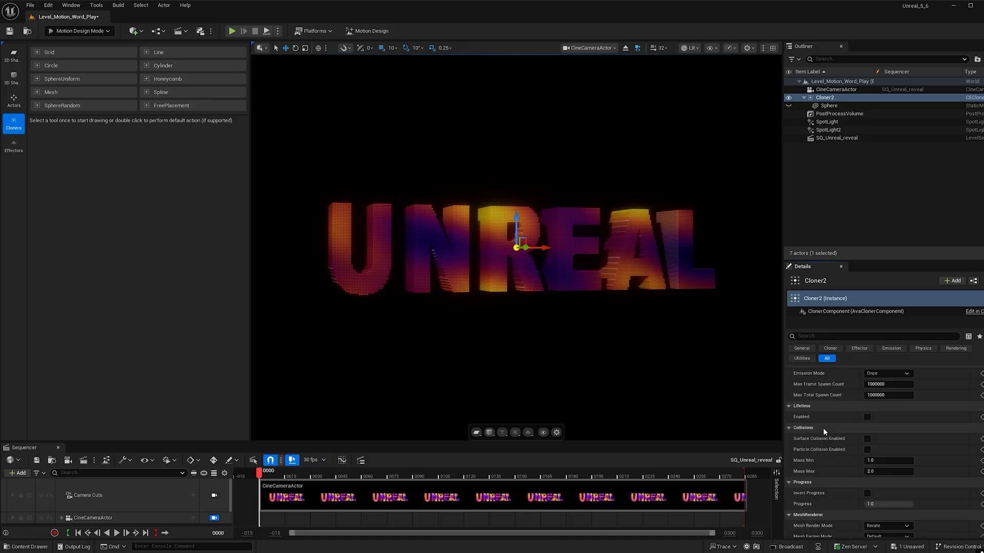
{"action": "scroll", "coordinate": [818, 417], "scroll_direction": "up", "scroll_amount": 1}
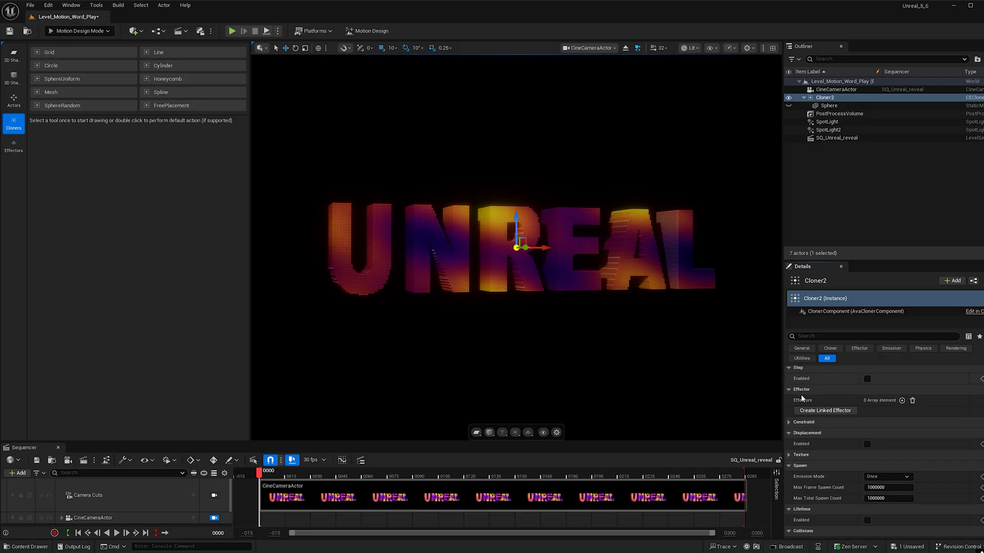
{"action": "left_click", "coordinate": [812, 411]}
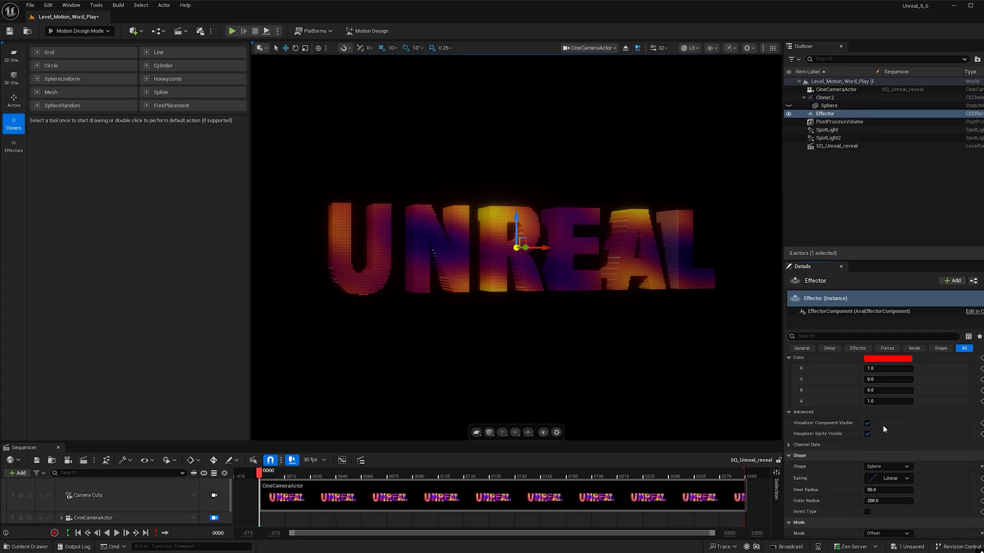
Step: Make the effector a Box shape with Free axis ratios for inner and outer extents
{"action": "left_click", "coordinate": [880, 467]}
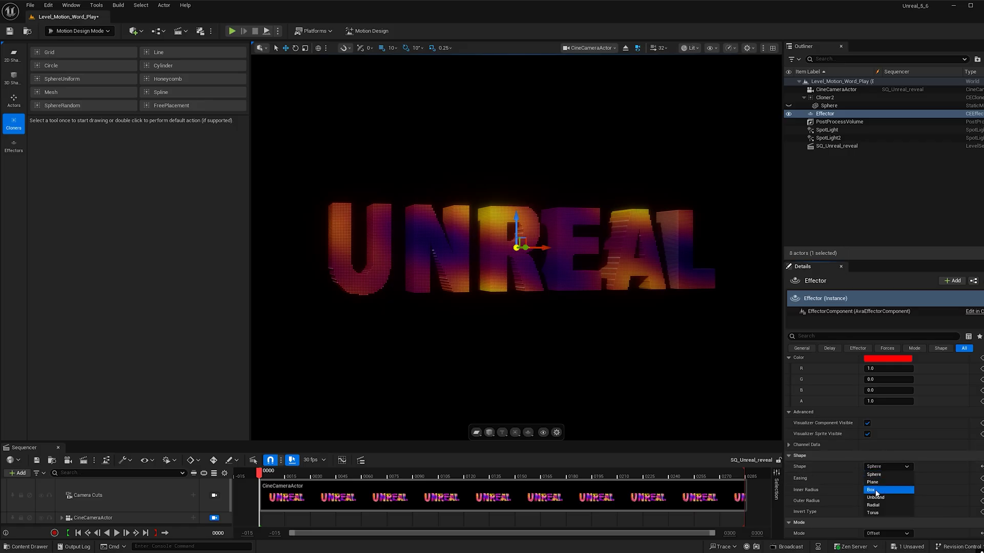
{"action": "left_click", "coordinate": [877, 491]}
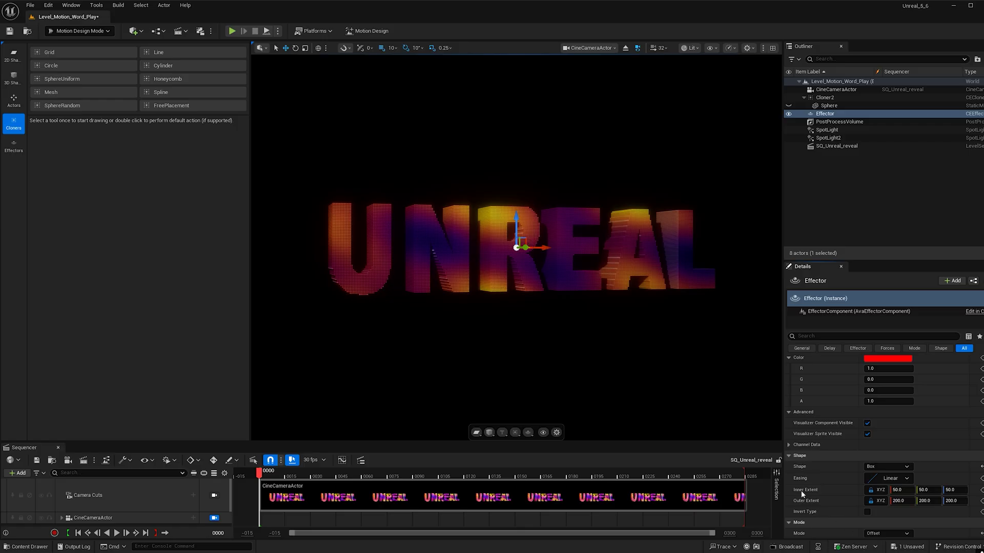
{"action": "left_click", "coordinate": [880, 490]}
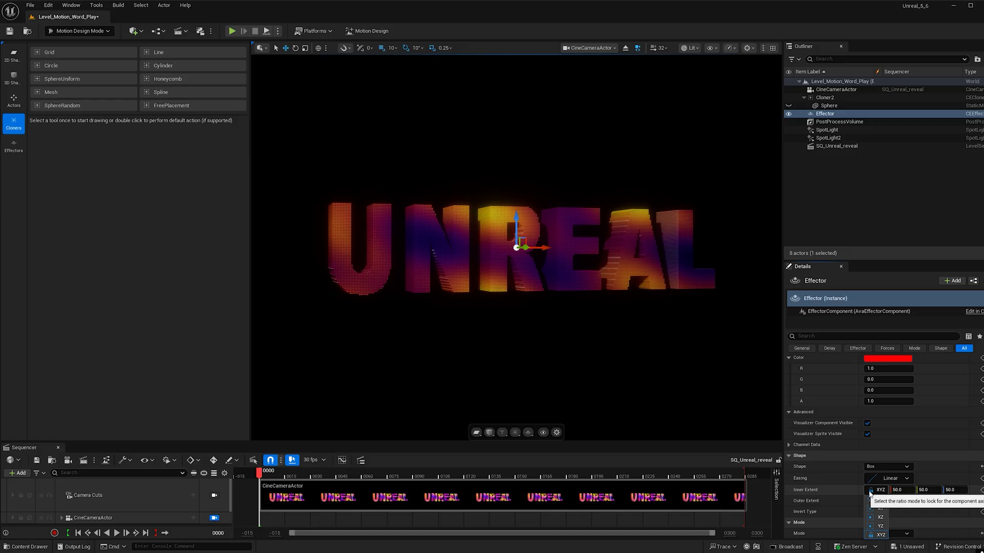
{"action": "left_click", "coordinate": [882, 500]}
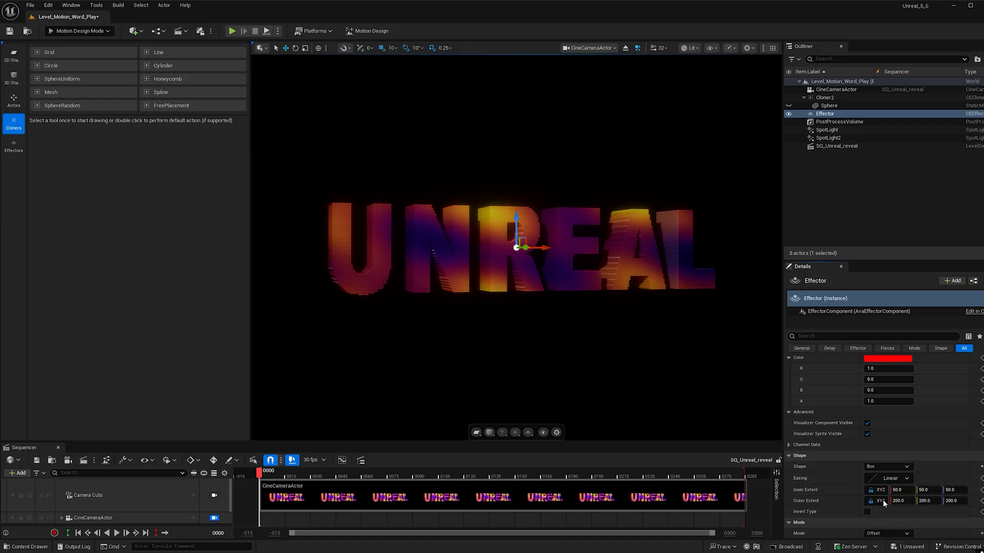
{"action": "left_click", "coordinate": [880, 501]}
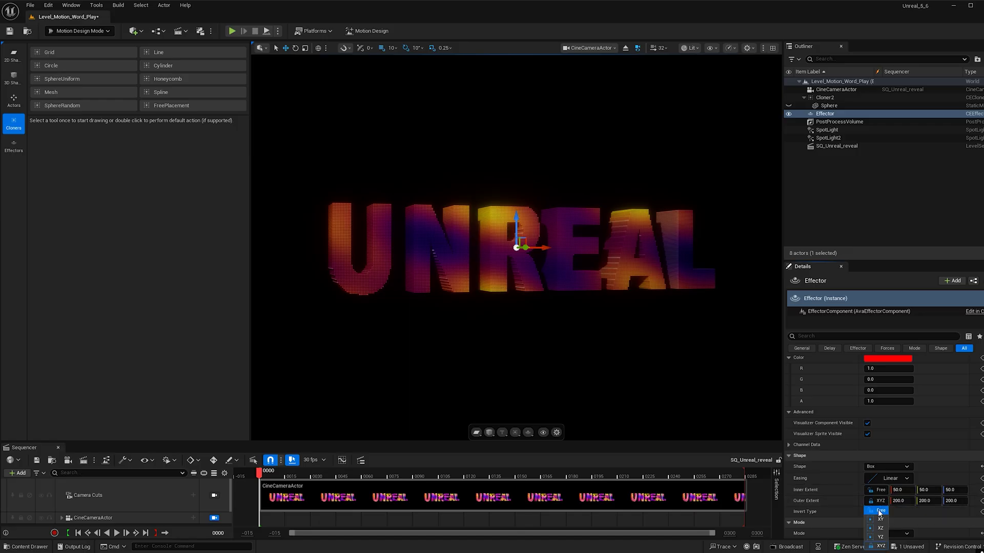
{"action": "left_click", "coordinate": [881, 518]}
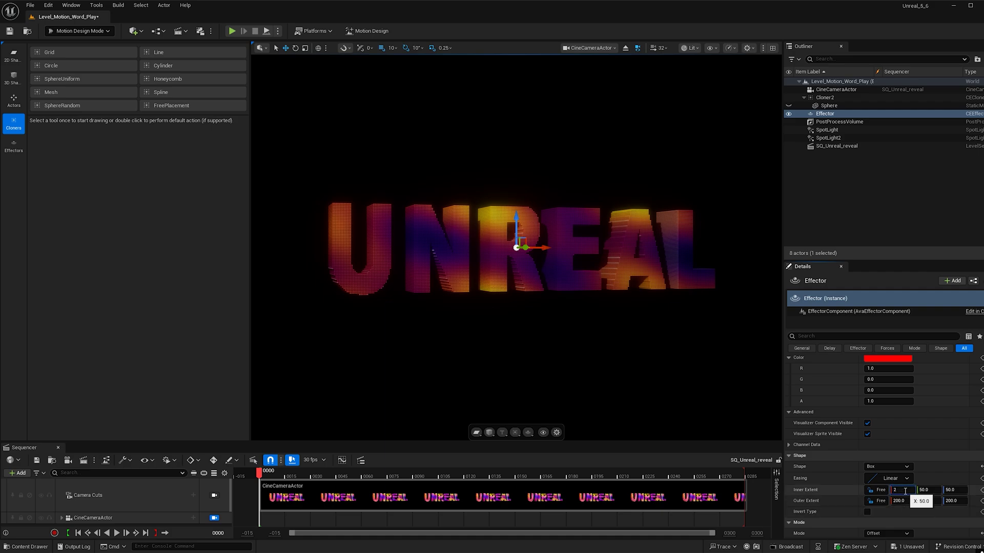
Step: Set the inner extent to 2000 × 10000 × 10000
{"action": "key", "text": "Return"}
{"action": "left_click", "coordinate": [924, 491]}
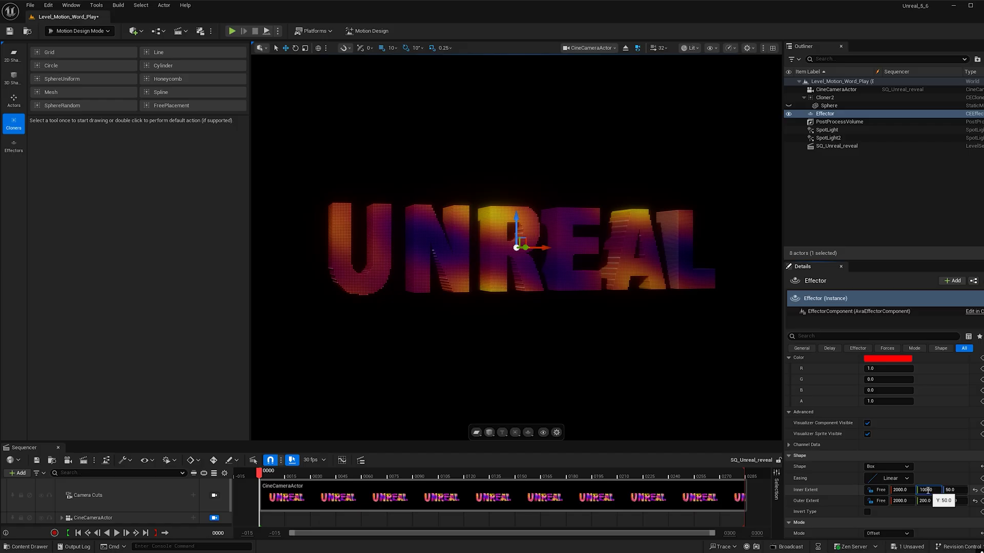
{"action": "type", "text": "100000"}
{"action": "key", "text": "Return"}
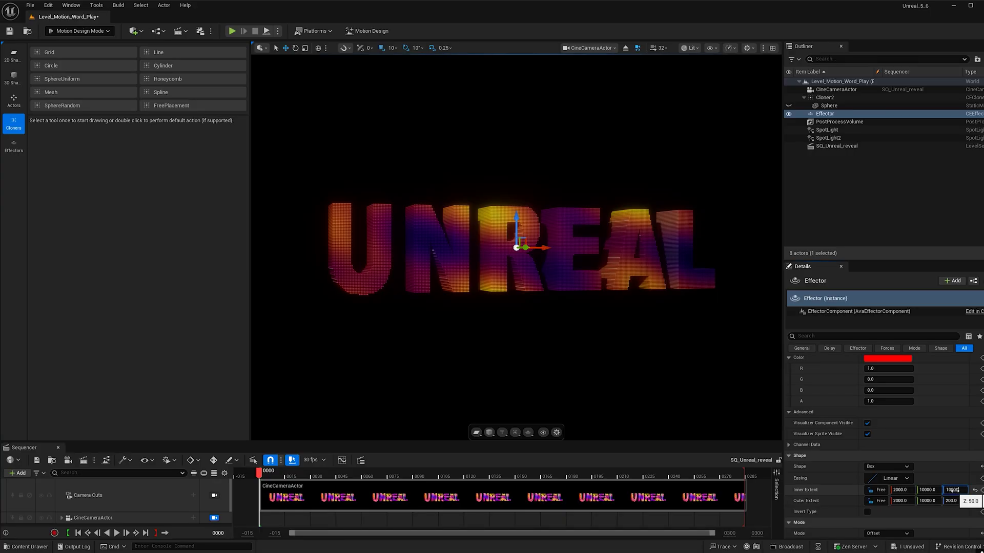
{"action": "key", "text": "Return"}
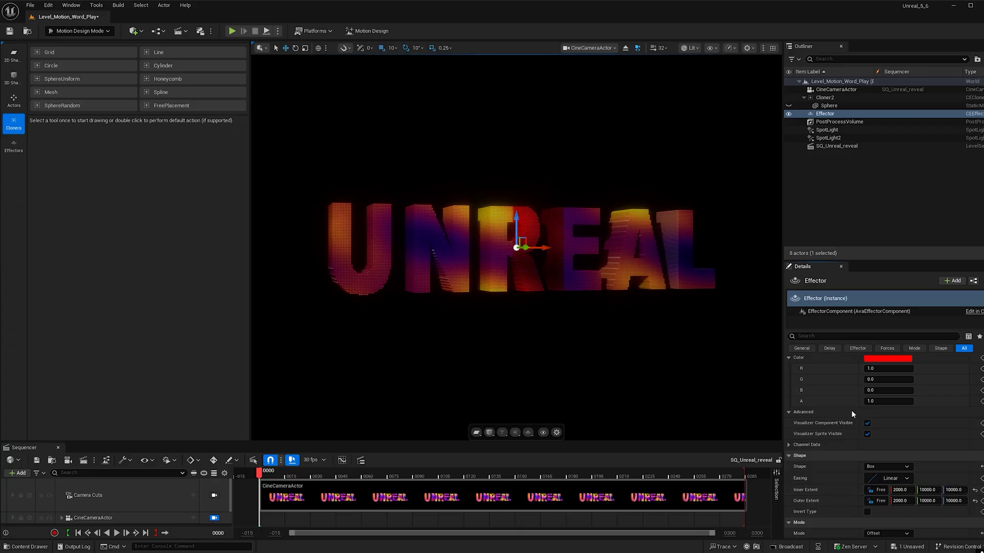
Step: Set the effector's outer extent to 20000 × 1000000 × 1000000
{"action": "scroll", "coordinate": [826, 372], "scroll_direction": "up", "scroll_amount": 4}
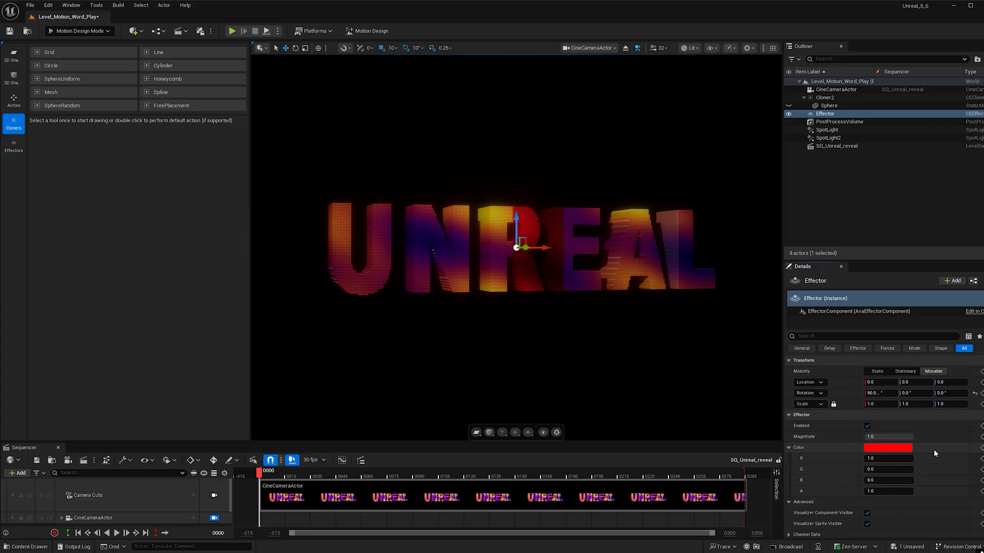
{"action": "scroll", "coordinate": [932, 447], "scroll_direction": "down", "scroll_amount": 4}
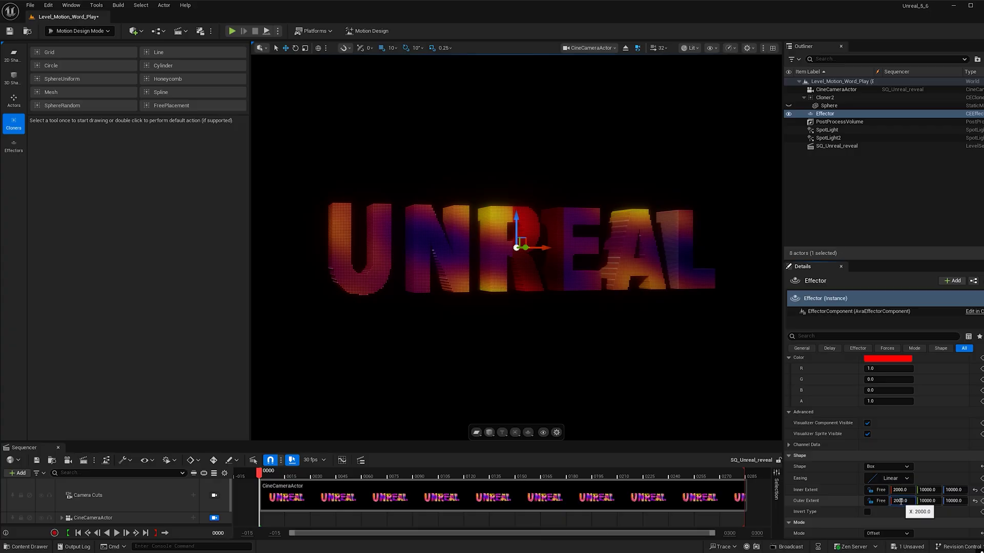
{"action": "left_click", "coordinate": [900, 500]}
{"action": "type", "text": "20000"}
{"action": "key", "text": "Return"}
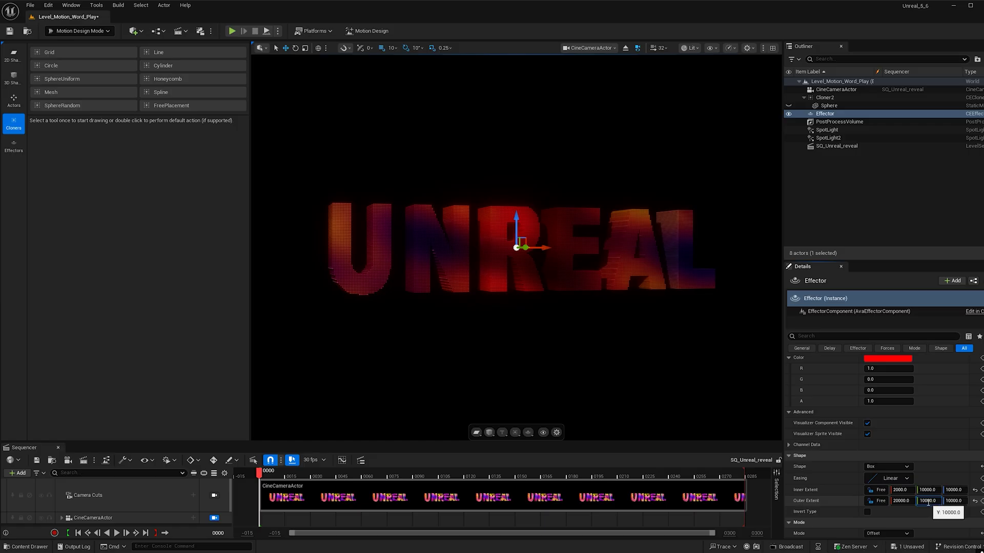
{"action": "left_click", "coordinate": [926, 501]}
{"action": "type", "text": "1000000"}
{"action": "key", "text": "Return"}
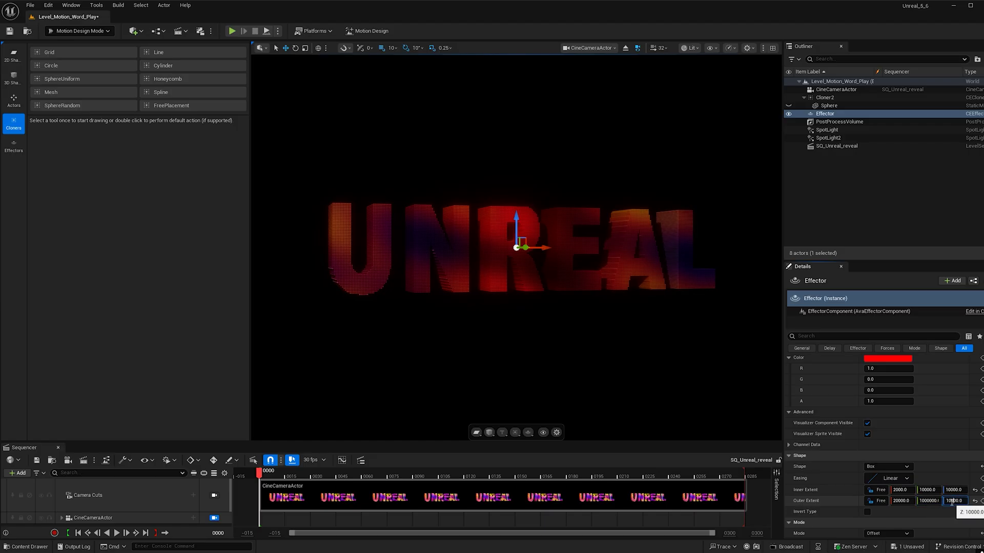
{"action": "key", "text": "Return"}
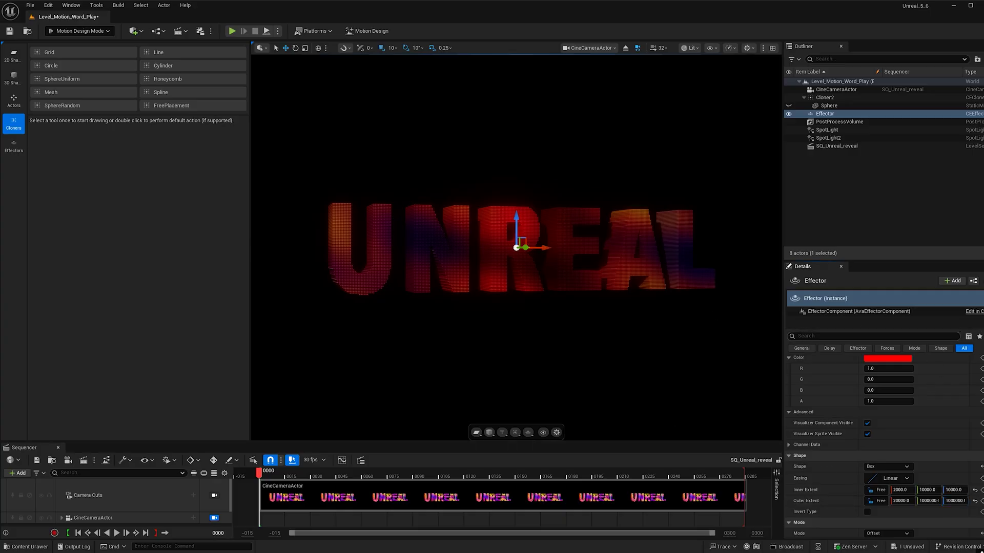
Step: Collapse Shape and Mode, then enable Forces and the Curl Noise Force
{"action": "left_click", "coordinate": [788, 455]}
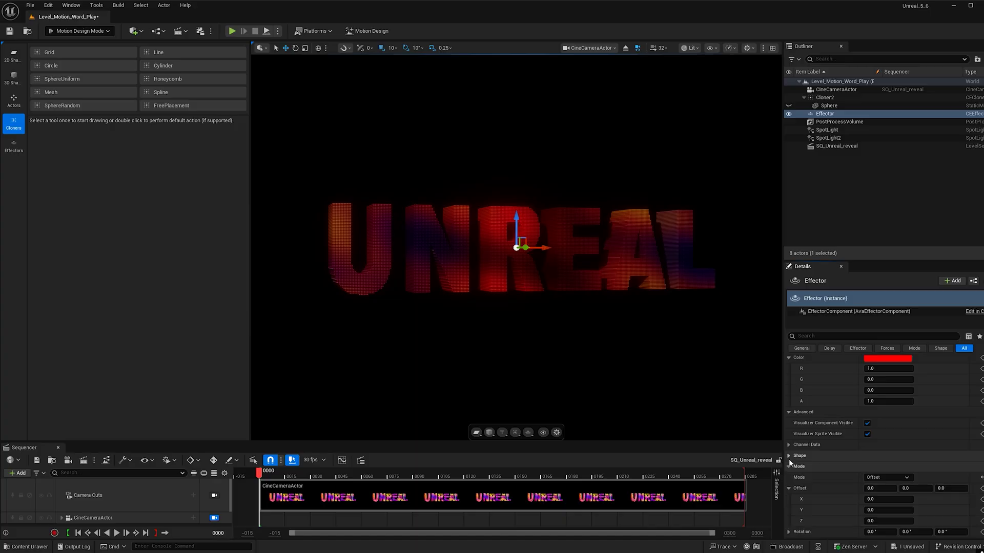
{"action": "left_click", "coordinate": [788, 467]}
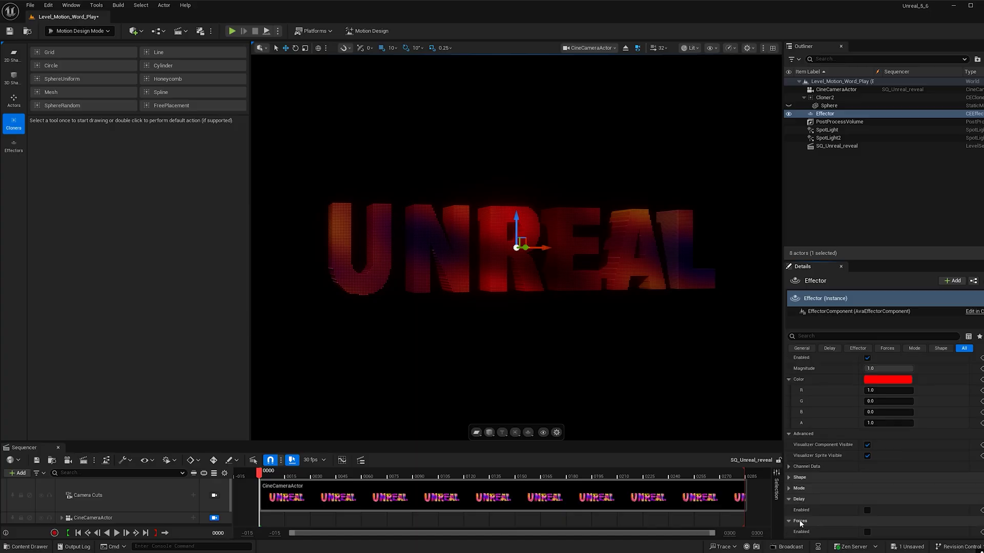
{"action": "left_click", "coordinate": [867, 532]}
{"action": "scroll", "coordinate": [817, 524], "scroll_direction": "down", "scroll_amount": 3}
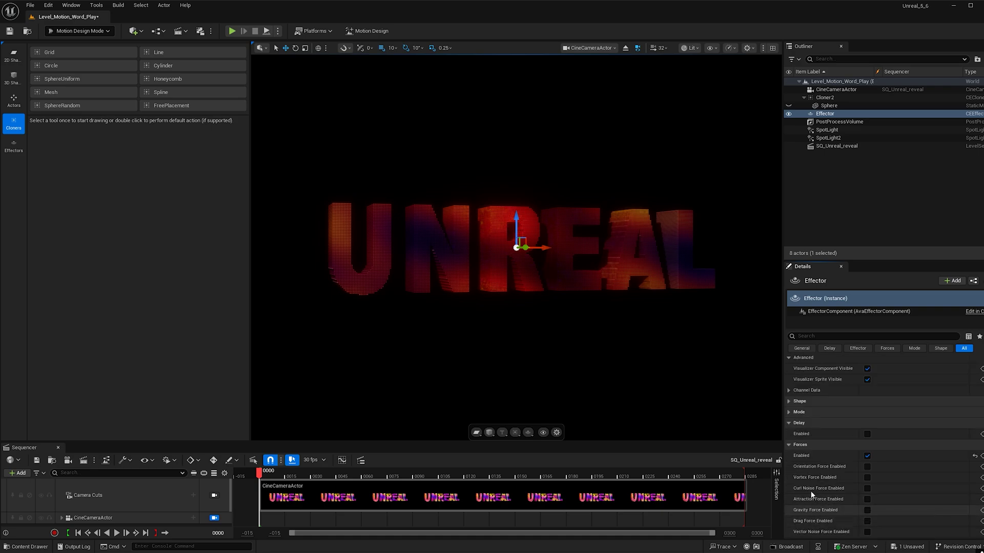
{"action": "left_click", "coordinate": [867, 488]}
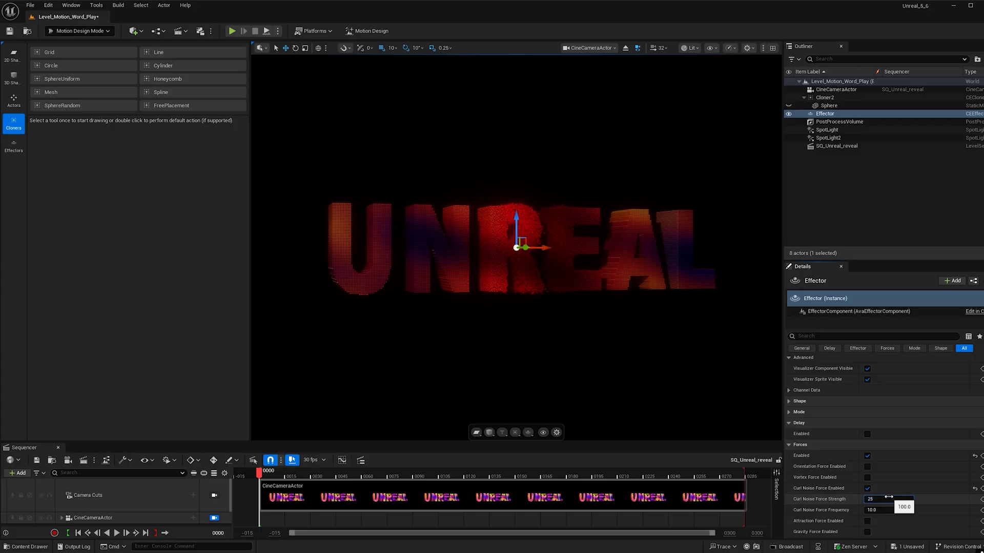
Step: Set curl noise strength to 25000 and frequency to 0.25
{"action": "left_click", "coordinate": [888, 499]}
{"action": "type", "text": "25000"}
{"action": "key", "text": "Return"}
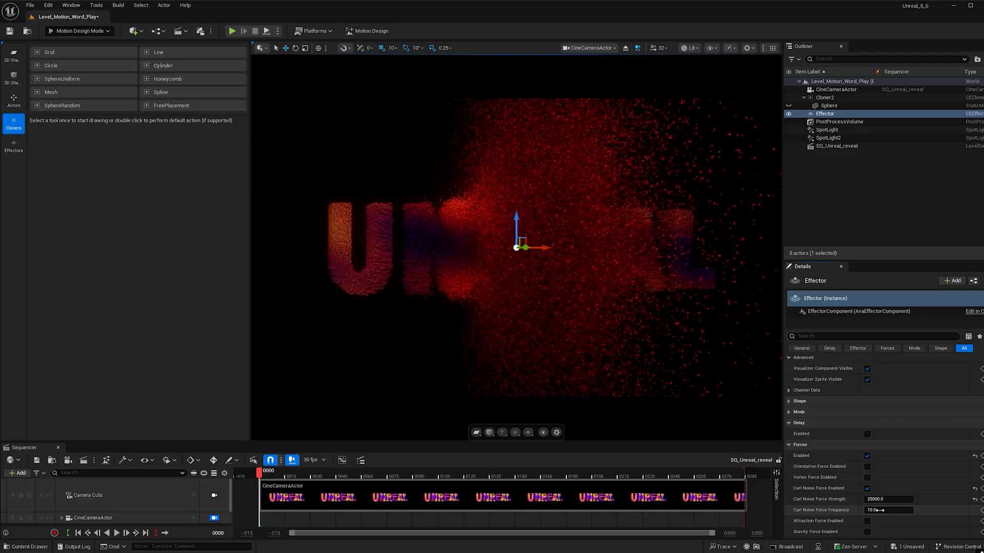
{"action": "left_click", "coordinate": [878, 510]}
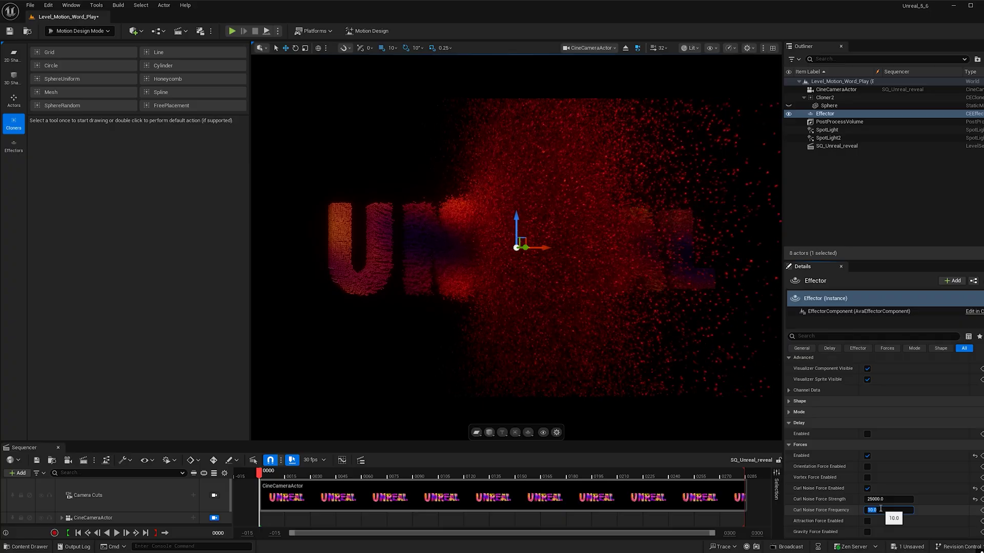
{"action": "type", "text": "0.1"}
{"action": "key", "text": "Return"}
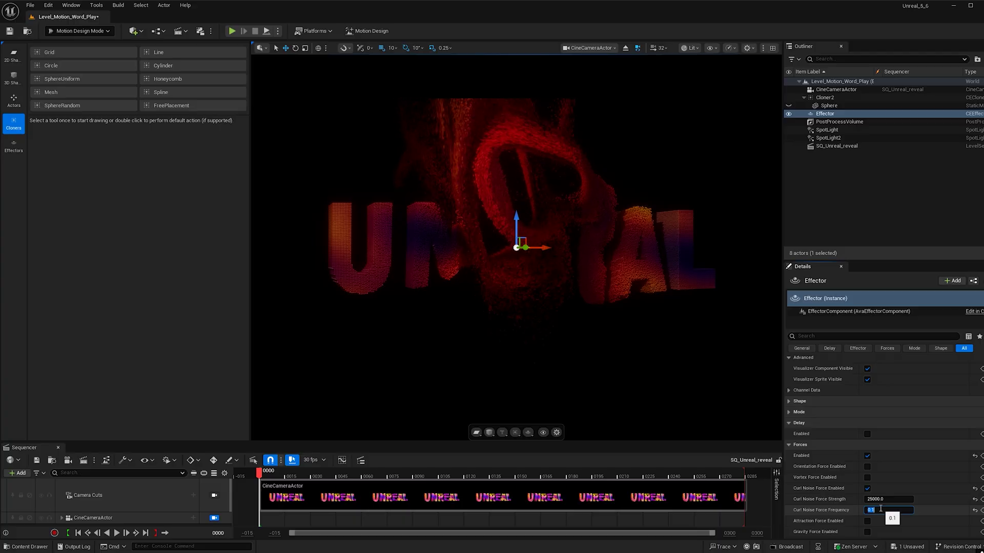
{"action": "type", "text": "5"}
{"action": "key", "text": "Return"}
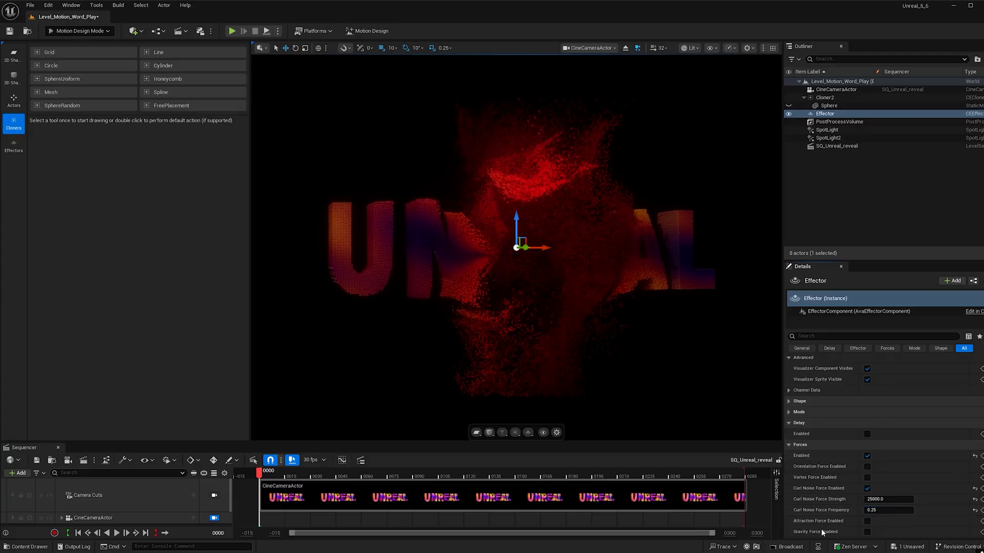
Step: Enable the effector's Drag Force with Drag Force Linear set to 0.5
{"action": "scroll", "coordinate": [819, 517], "scroll_direction": "down", "scroll_amount": 1}
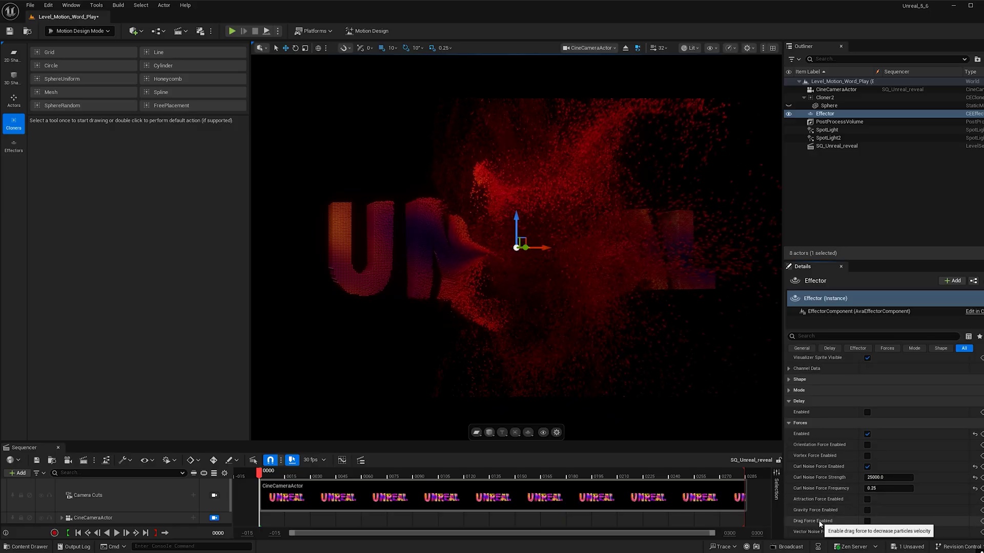
{"action": "left_click", "coordinate": [867, 521]}
{"action": "scroll", "coordinate": [899, 516], "scroll_direction": "down", "scroll_amount": 1}
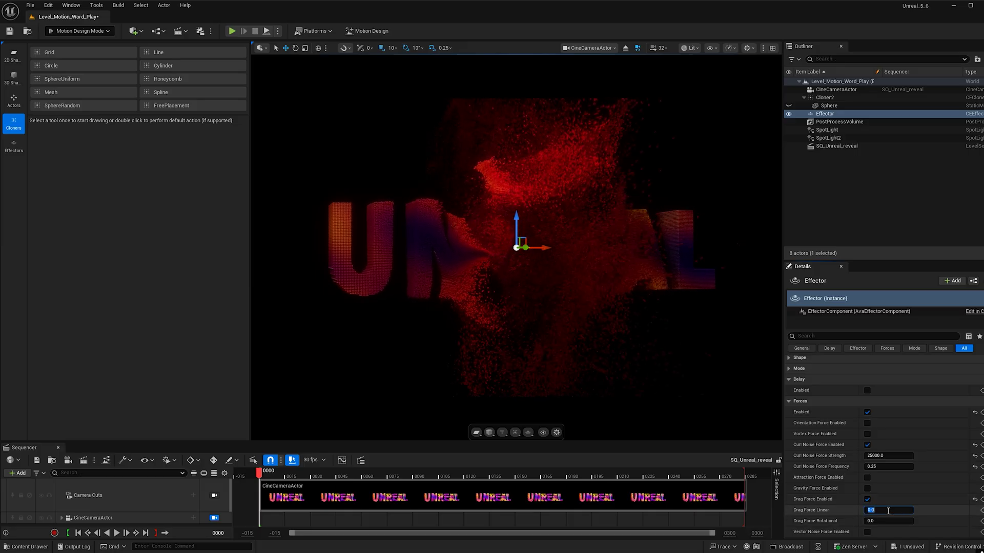
{"action": "type", "text": "0.5"}
{"action": "key", "text": "Return"}
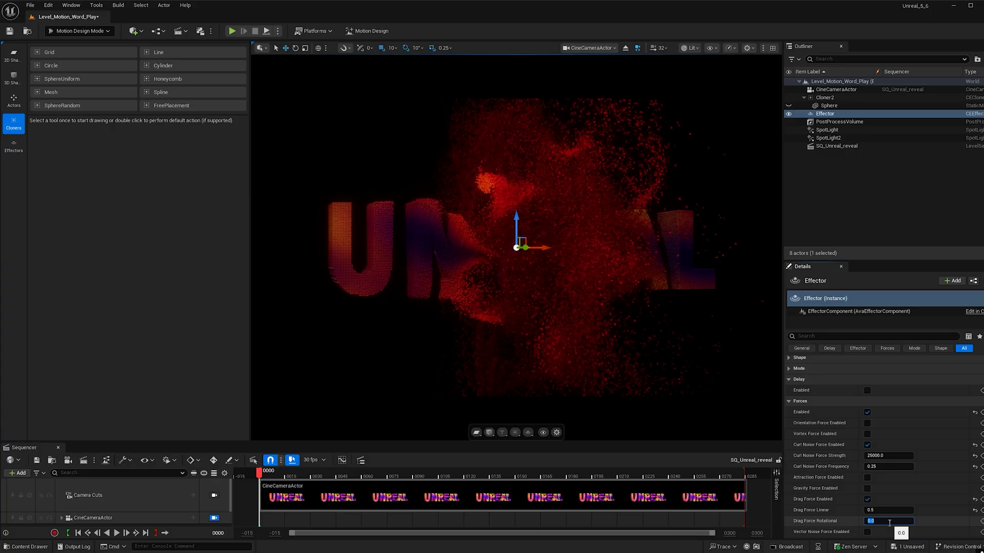
Step: Set the Effector's locked mode Scale to 3.0 on X, Y and Z
{"action": "scroll", "coordinate": [888, 522], "scroll_direction": "up", "scroll_amount": 5}
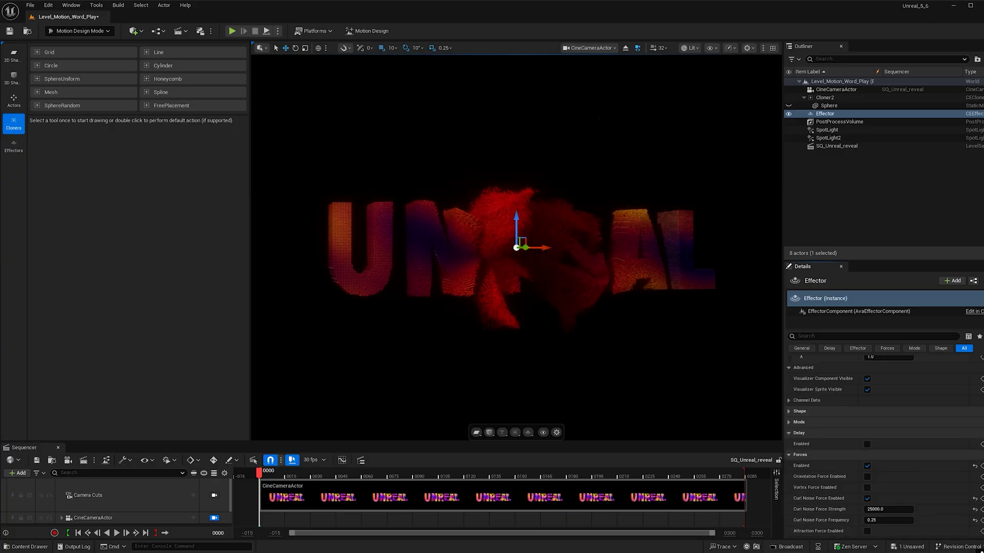
{"action": "scroll", "coordinate": [888, 445], "scroll_direction": "down", "scroll_amount": 3}
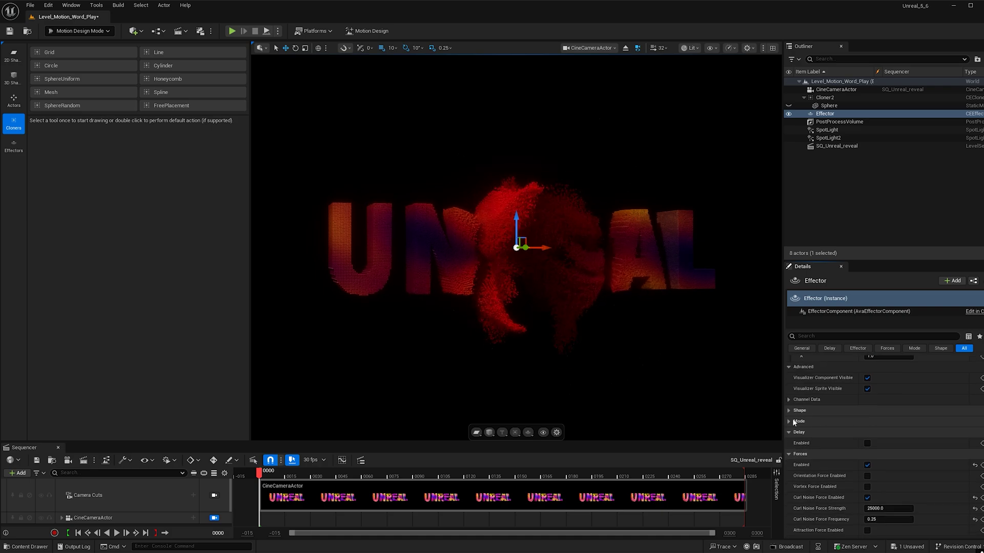
{"action": "left_click", "coordinate": [790, 422]}
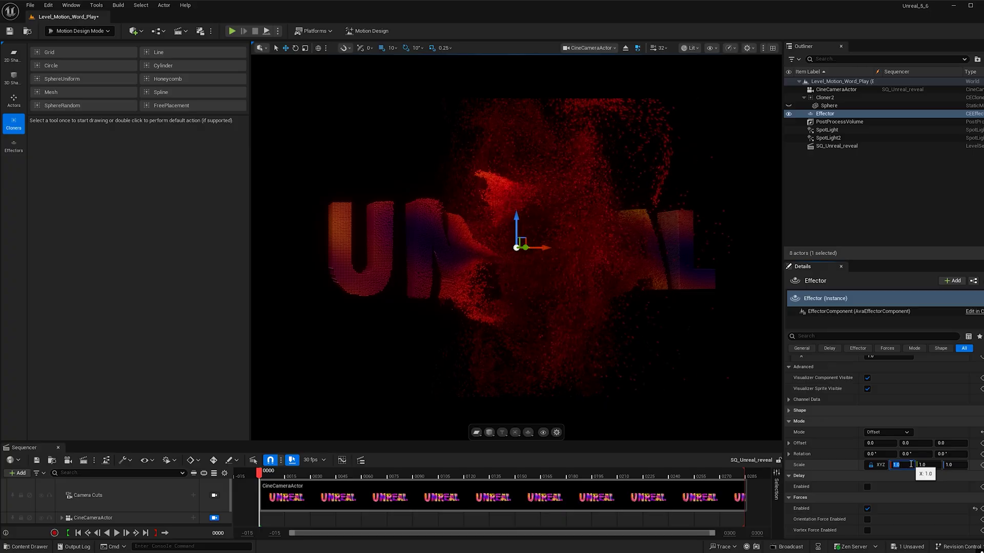
{"action": "type", "text": "3"}
{"action": "key", "text": "Return"}
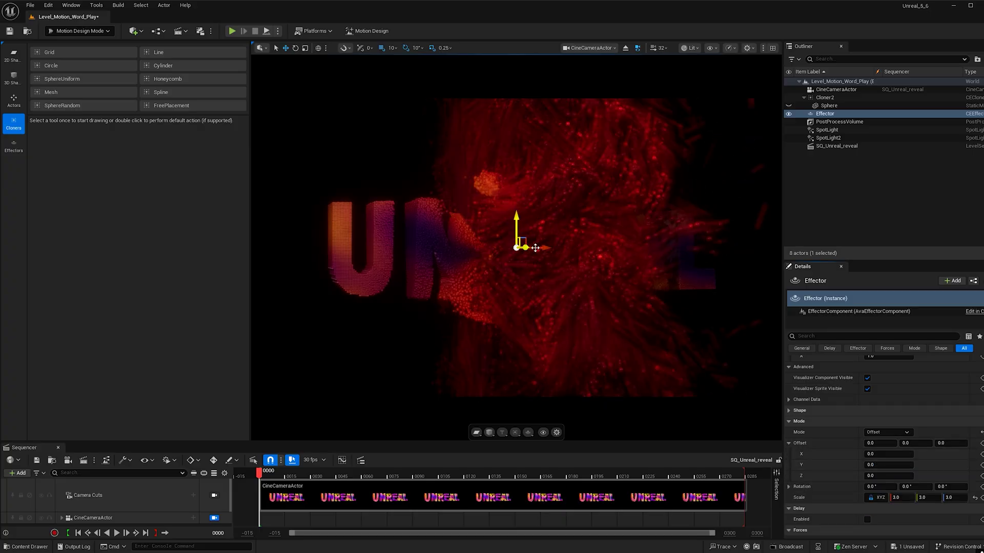
Step: Slide the Effector right along X so UNR stays purple-yellow while EAL scatters red
{"action": "left_click_drag", "start_coordinate": [542, 247], "coordinate": [675, 262]}
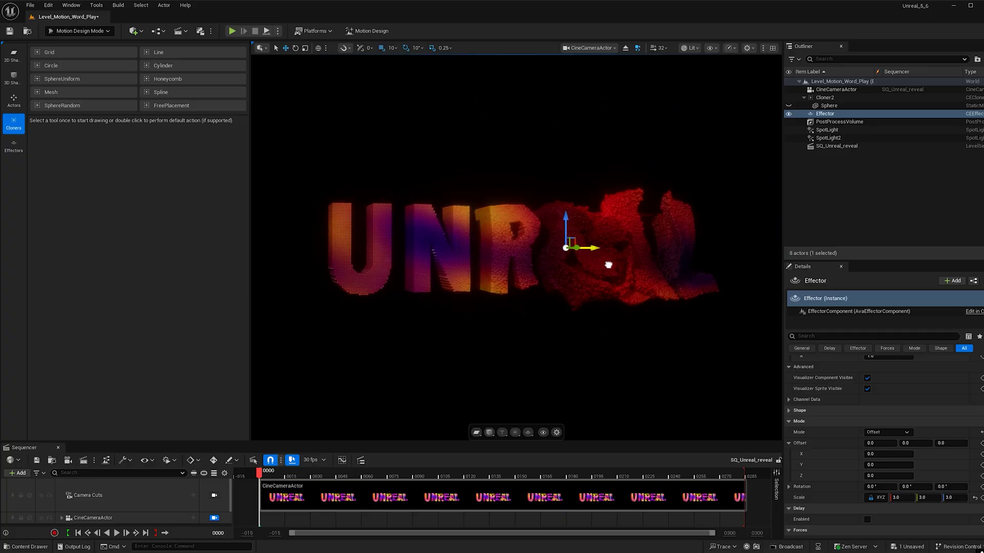